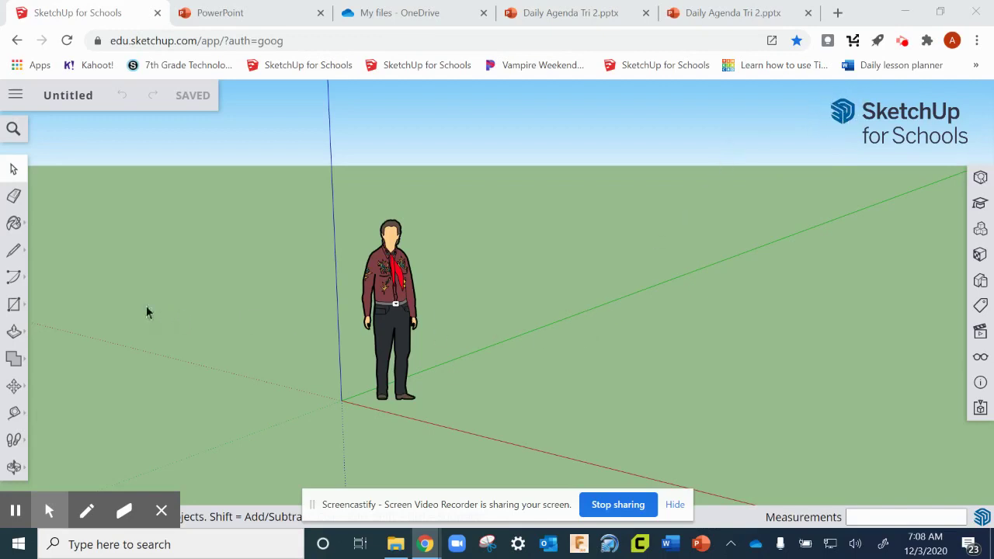
Draw a 3' by 3' square face on the ground beside the figure.
{"action": "left_click", "coordinate": [13, 306]}
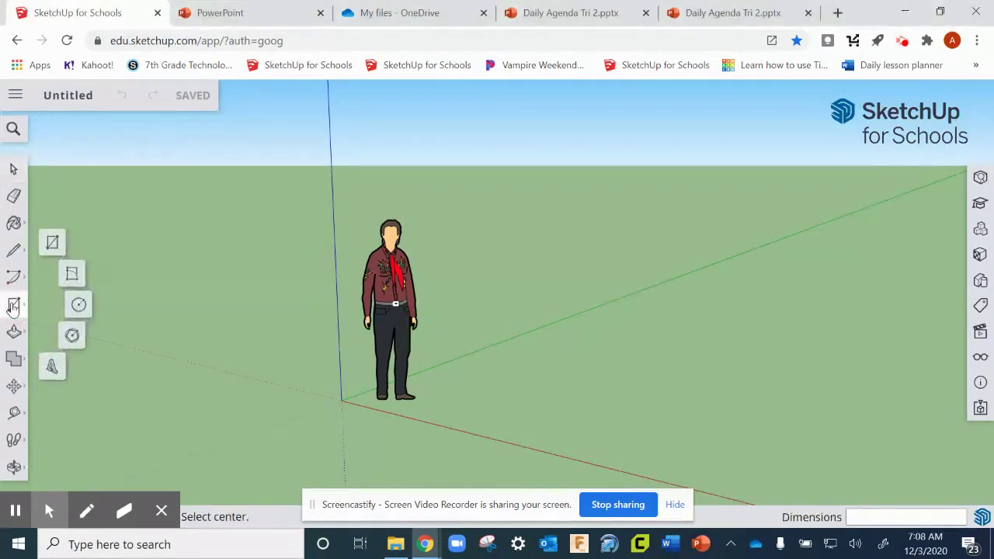
{"action": "left_click", "coordinate": [53, 243]}
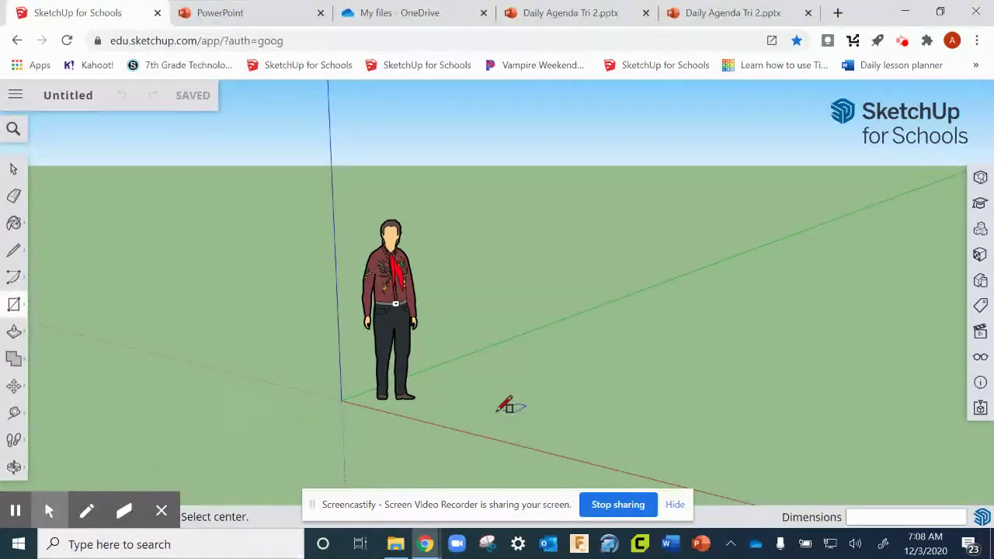
{"action": "left_click", "coordinate": [523, 419]}
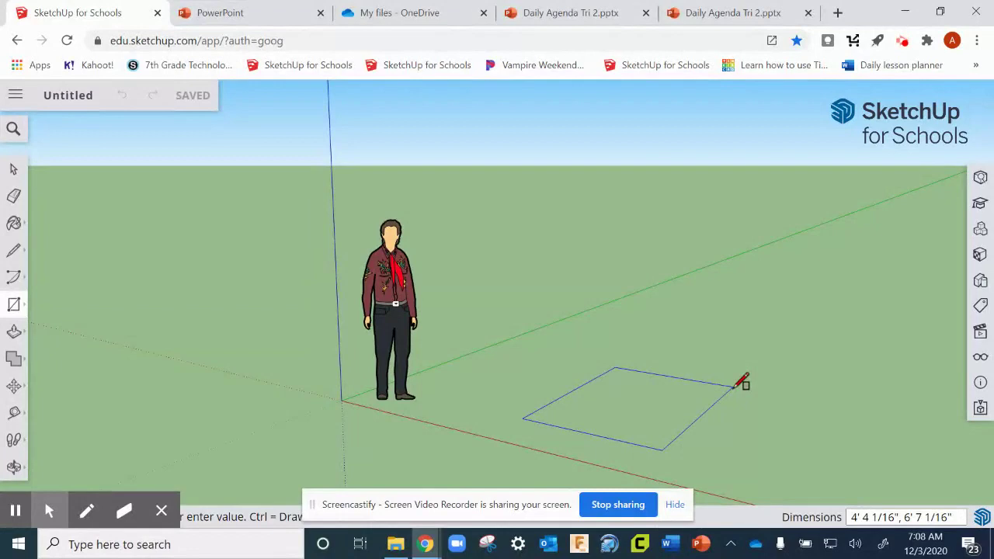
{"action": "type", "text": "3',3"}
{"action": "key", "text": "Return"}
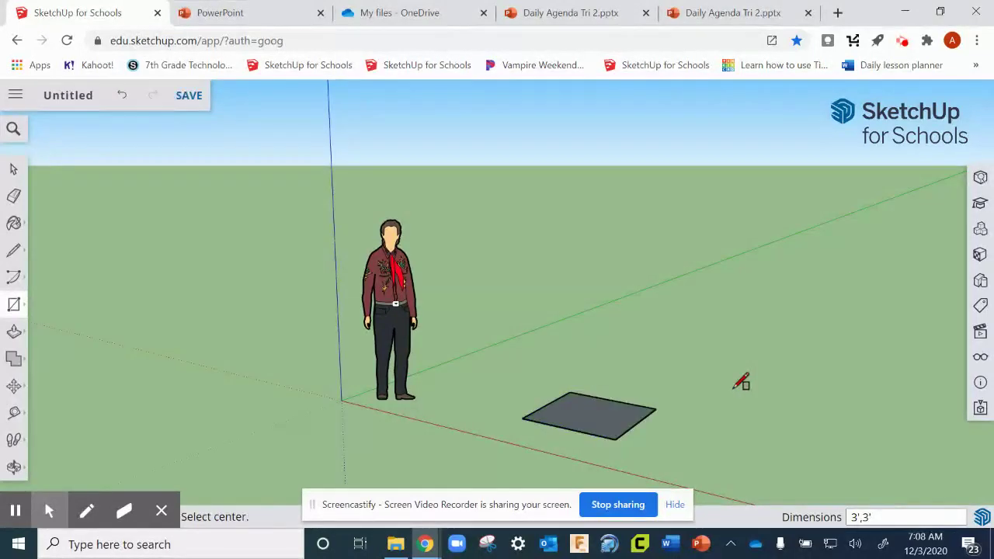
Push/Pull the square face upward 3' to make a 3' cube.
{"action": "middle_click_drag", "start_coordinate": [713, 359], "coordinate": [716, 446]}
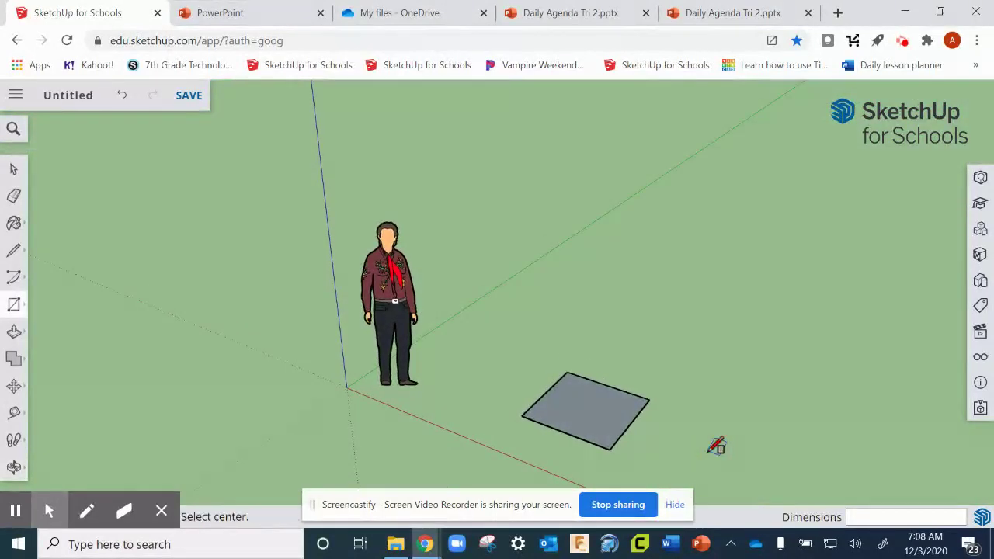
{"action": "key", "text": "p"}
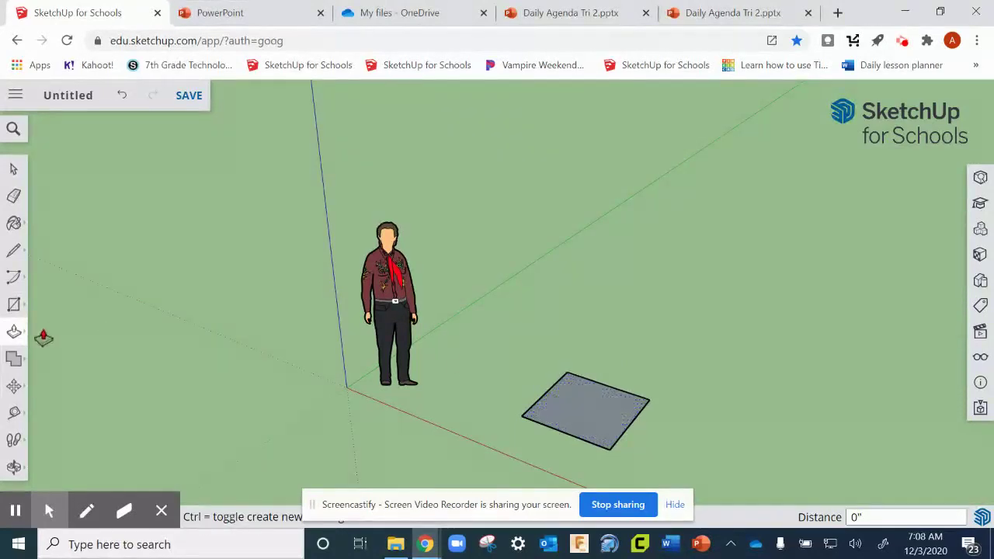
{"action": "mouse_move", "coordinate": [14, 332]}
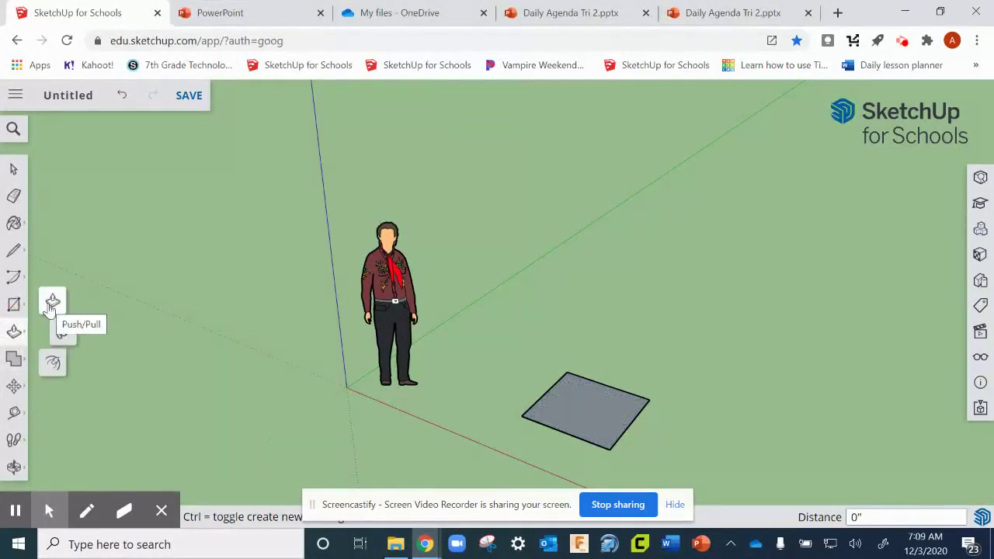
{"action": "left_click", "coordinate": [14, 331]}
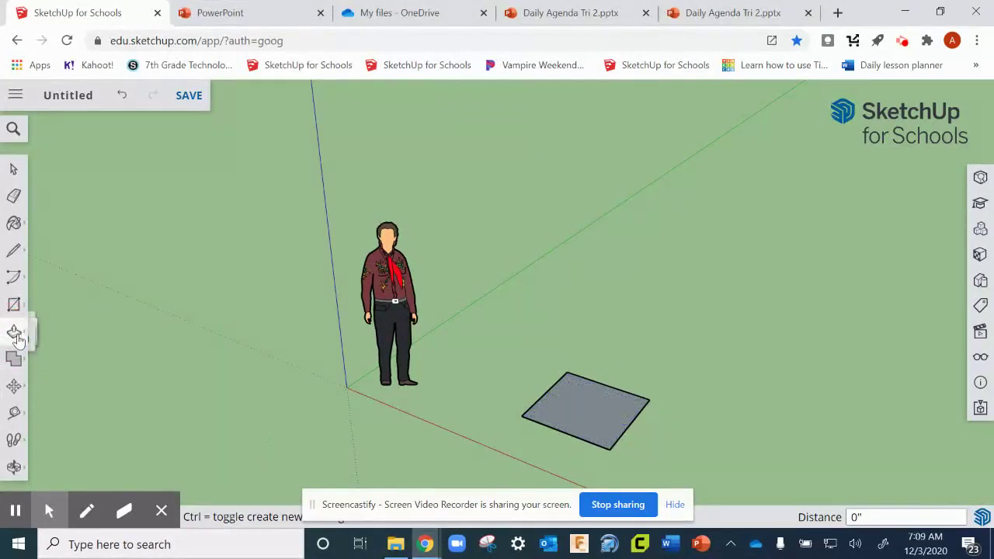
{"action": "left_click", "coordinate": [589, 399]}
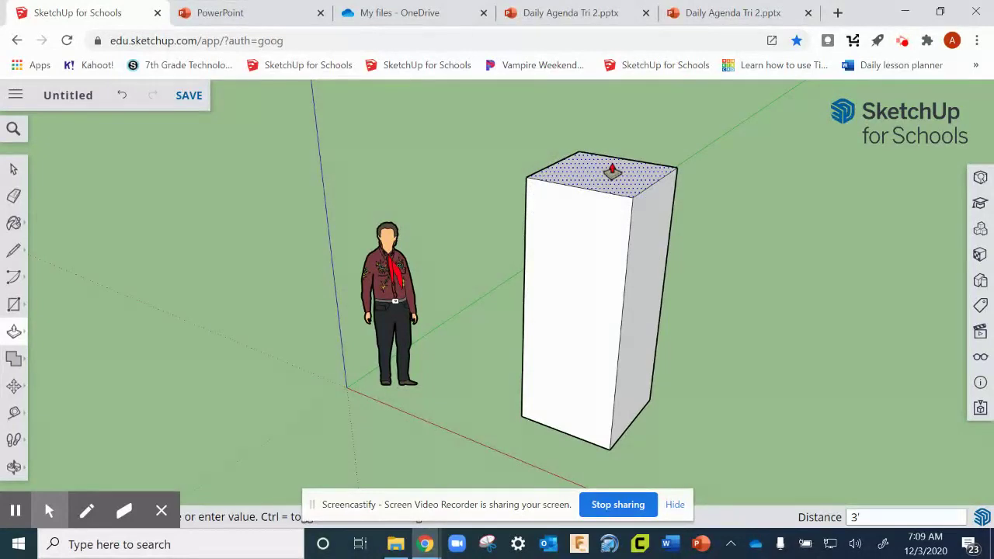
{"action": "key", "text": "Return"}
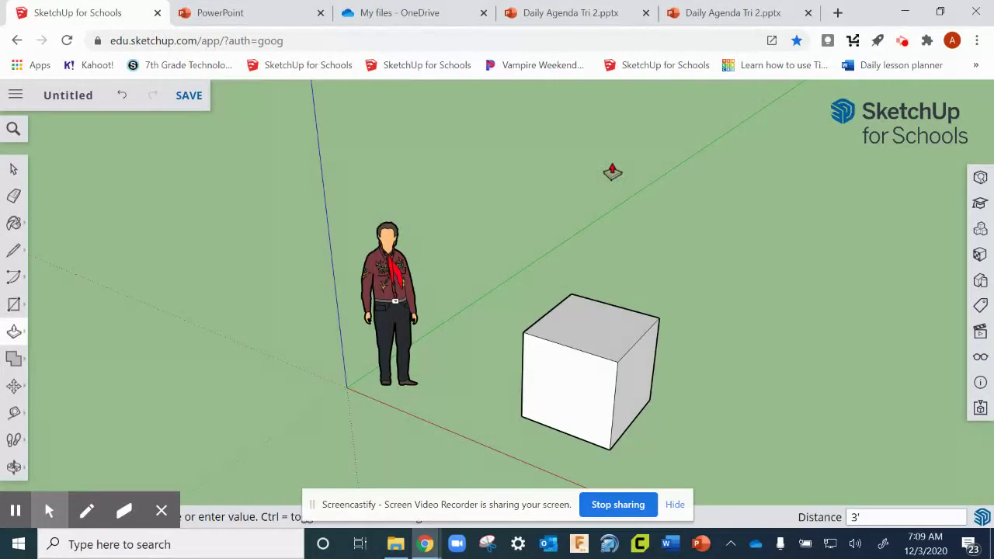
{"action": "middle_click_drag", "start_coordinate": [718, 219], "coordinate": [564, 263]}
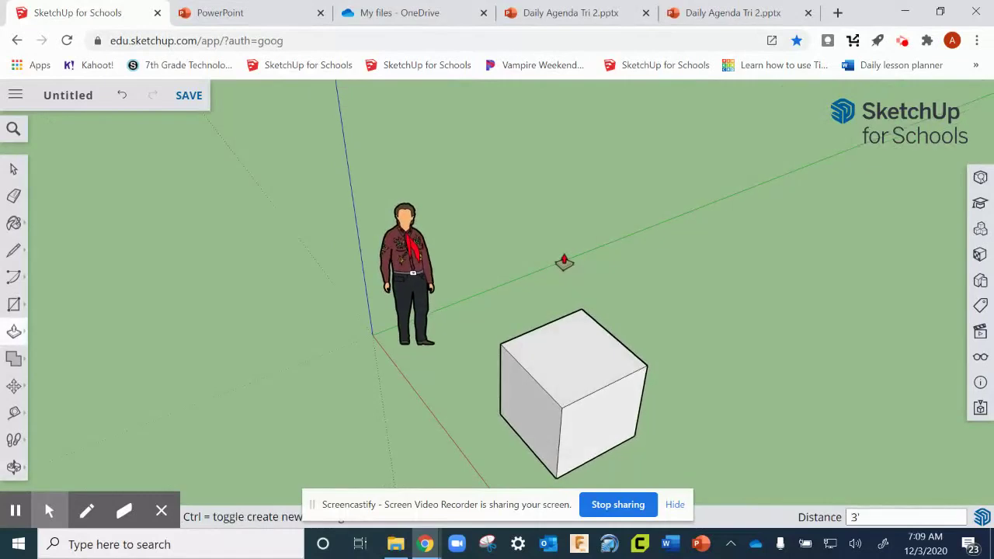
Draw a 2' by 2' square on the cube's top face from its front corner.
{"action": "left_click", "coordinate": [24, 300]}
{"action": "left_click", "coordinate": [50, 239]}
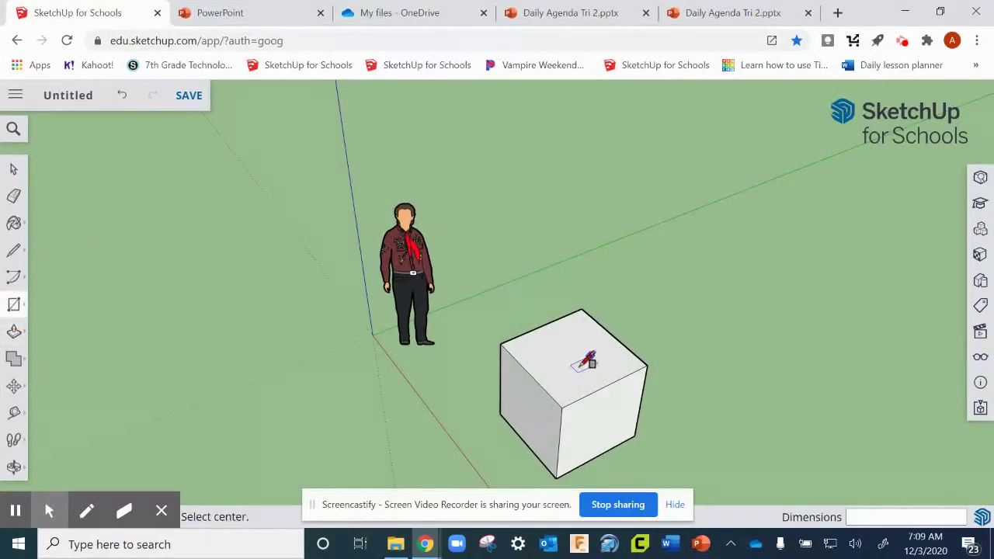
{"action": "left_click", "coordinate": [562, 407]}
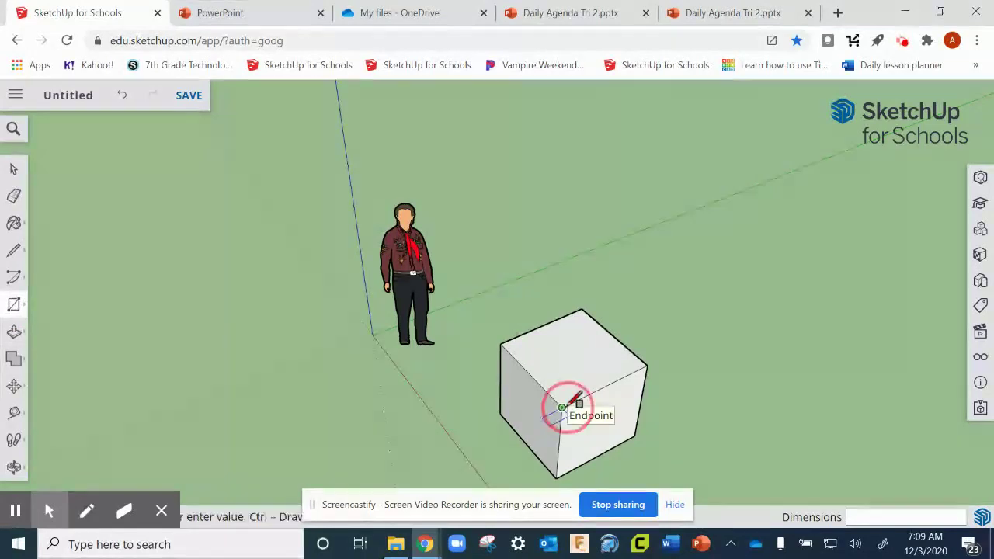
{"action": "left_click", "coordinate": [592, 336]}
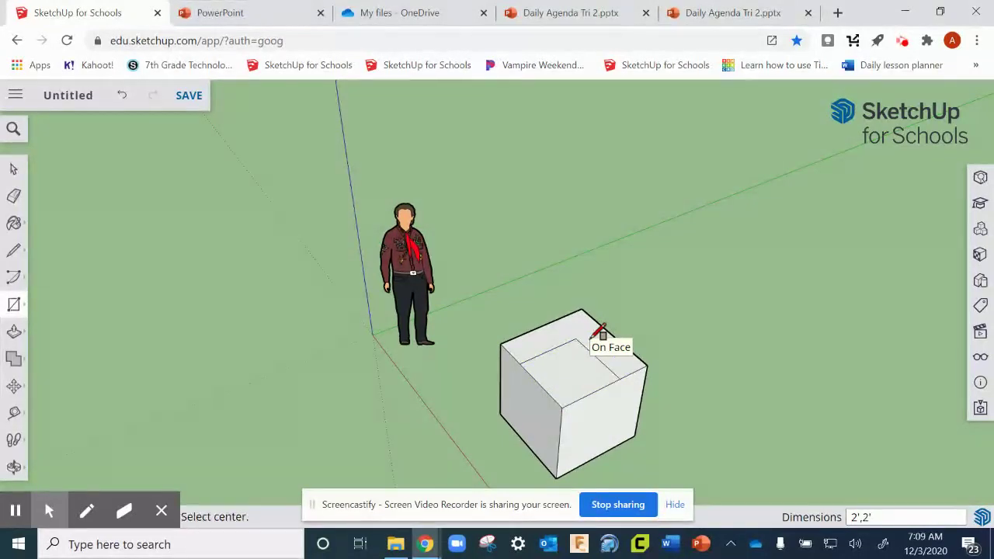
Draw a nested 1' by 1' square from the same front corner.
{"action": "left_click", "coordinate": [561, 407]}
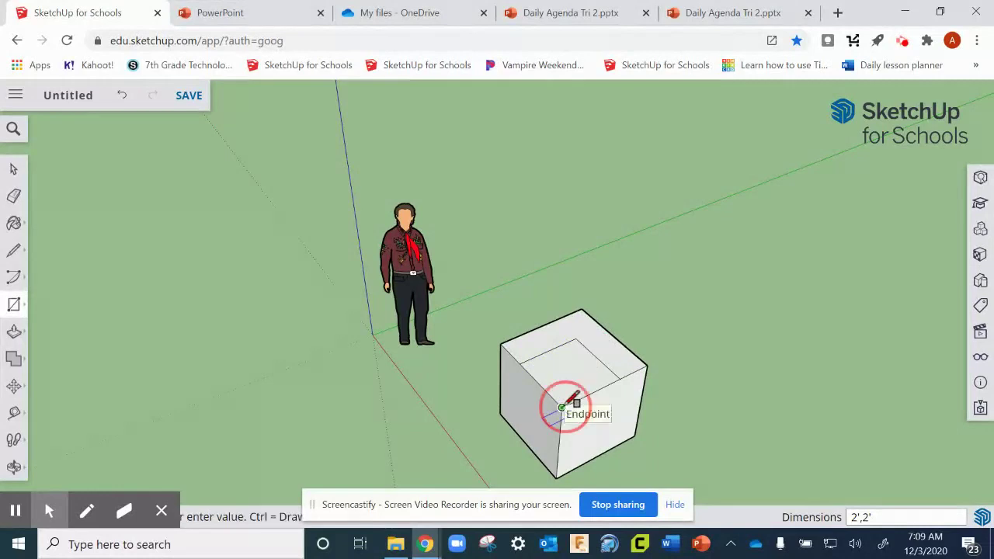
{"action": "left_click", "coordinate": [600, 388]}
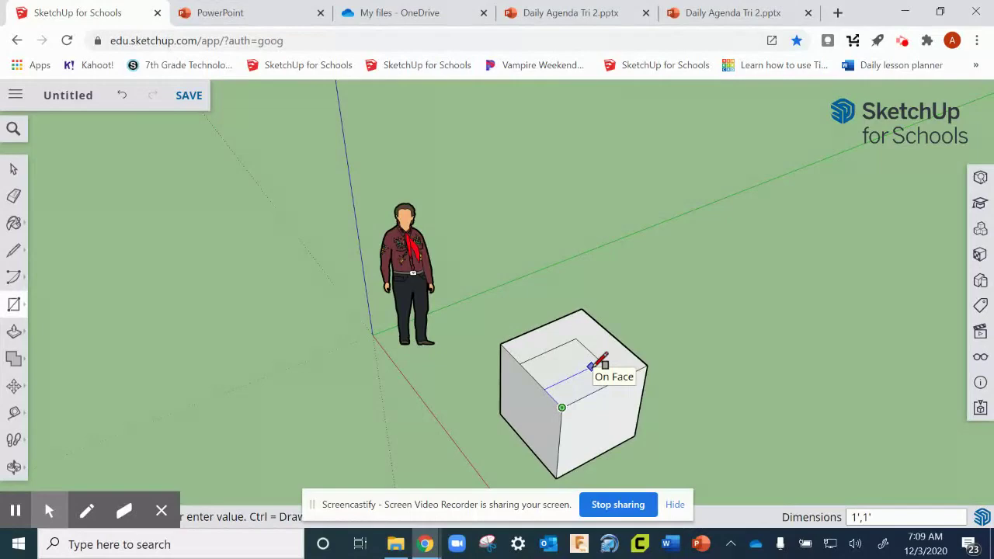
{"action": "left_click", "coordinate": [593, 364]}
{"action": "key", "text": "m"}
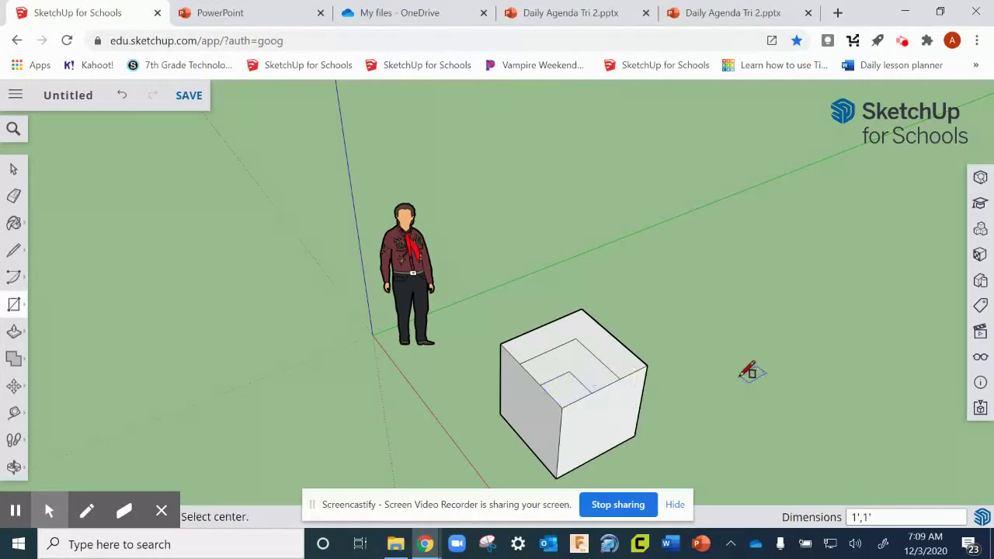
{"action": "left_click", "coordinate": [703, 350]}
{"action": "middle_click_drag", "start_coordinate": [703, 349], "coordinate": [701, 261]}
Walk the camera up to the cube to look down into its top face.
{"action": "key", "text": "c"}
{"action": "scroll", "coordinate": [665, 410], "scroll_direction": "up", "scroll_amount": 5}
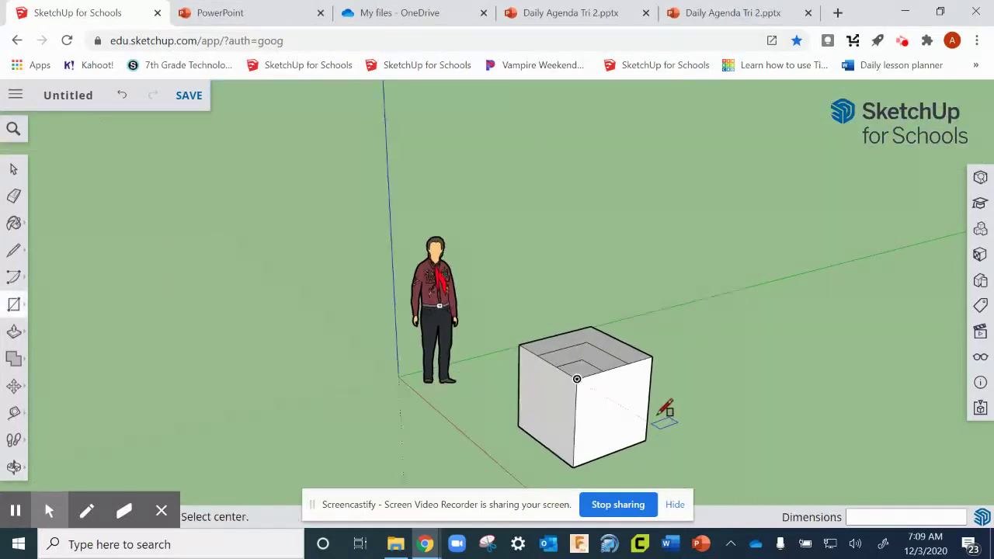
{"action": "left_click", "coordinate": [14, 467]}
{"action": "left_click_drag", "start_coordinate": [277, 406], "coordinate": [317, 438]}
{"action": "left_click_drag", "start_coordinate": [517, 450], "coordinate": [473, 439]}
{"action": "left_click_drag", "start_coordinate": [228, 329], "coordinate": [155, 319]}
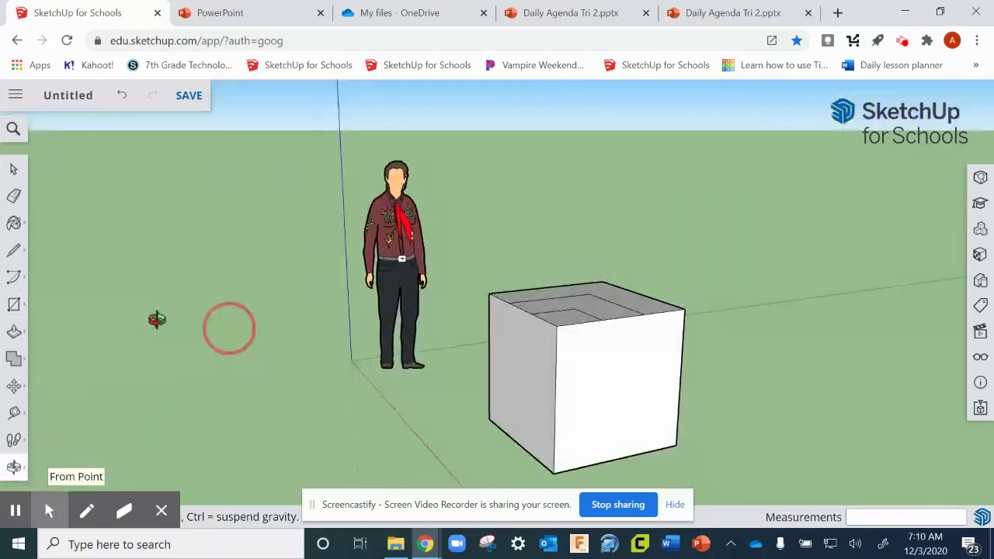
{"action": "left_click_drag", "start_coordinate": [217, 395], "coordinate": [224, 393]}
{"action": "left_click_drag", "start_coordinate": [298, 400], "coordinate": [310, 394]}
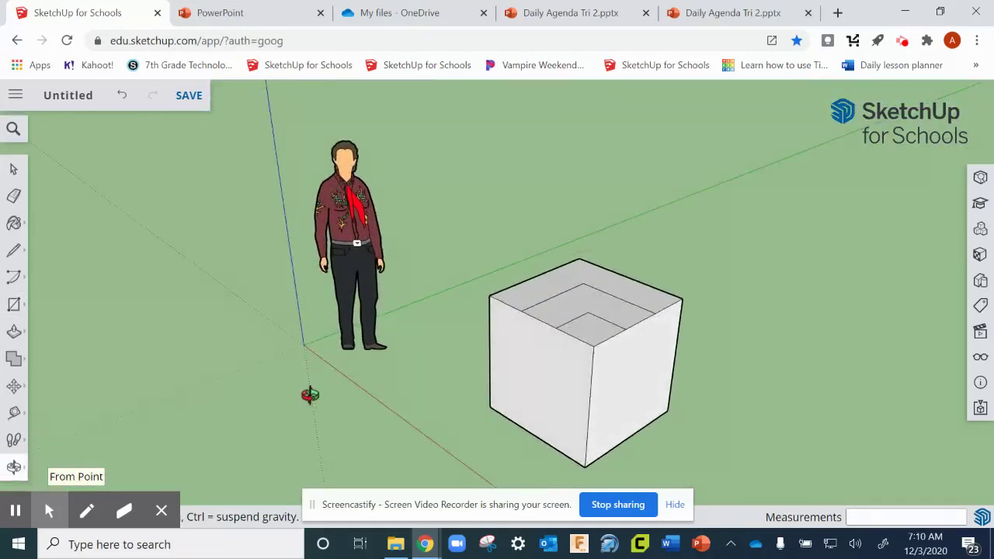
Push the small corner square down 2' to form the stepped notch.
{"action": "key", "text": "p"}
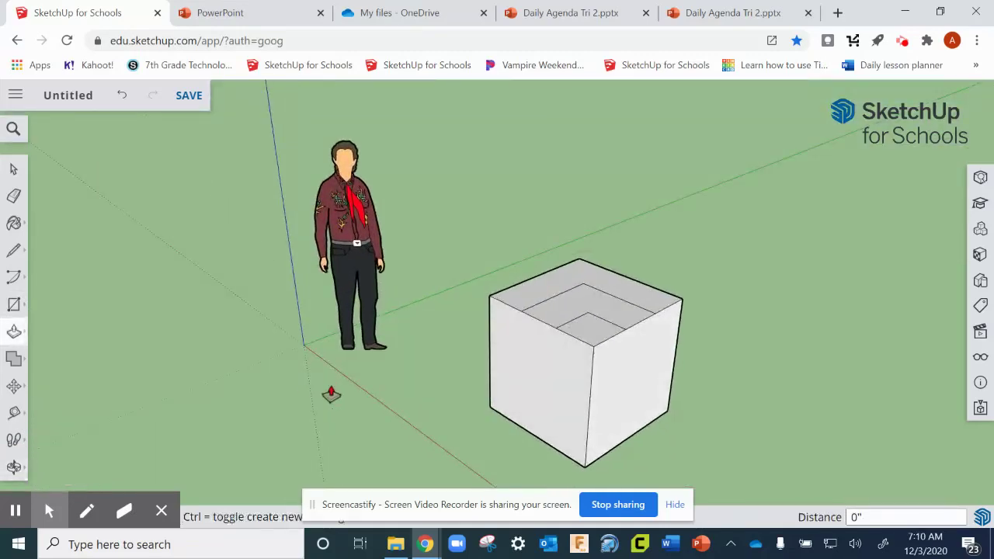
{"action": "left_click", "coordinate": [587, 340]}
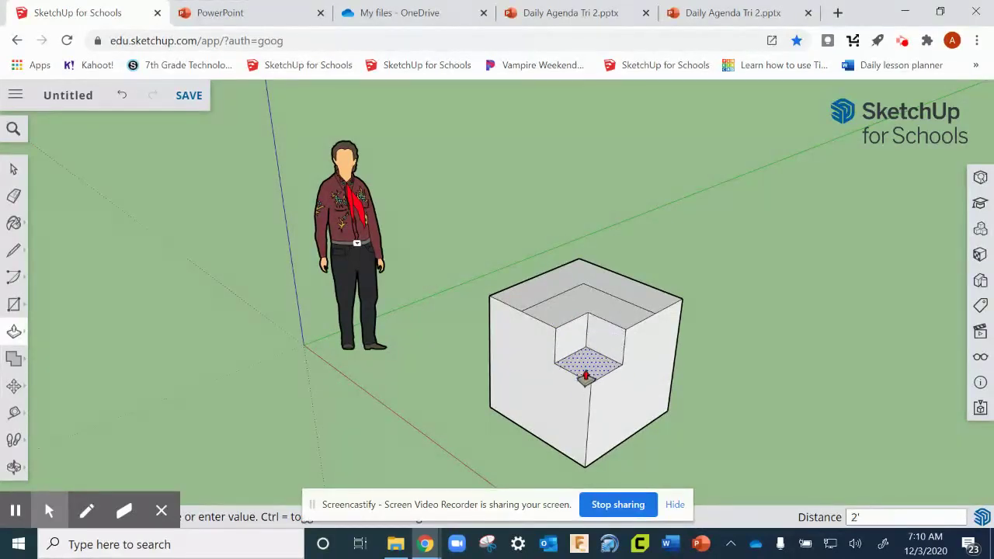
{"action": "key", "text": "Return"}
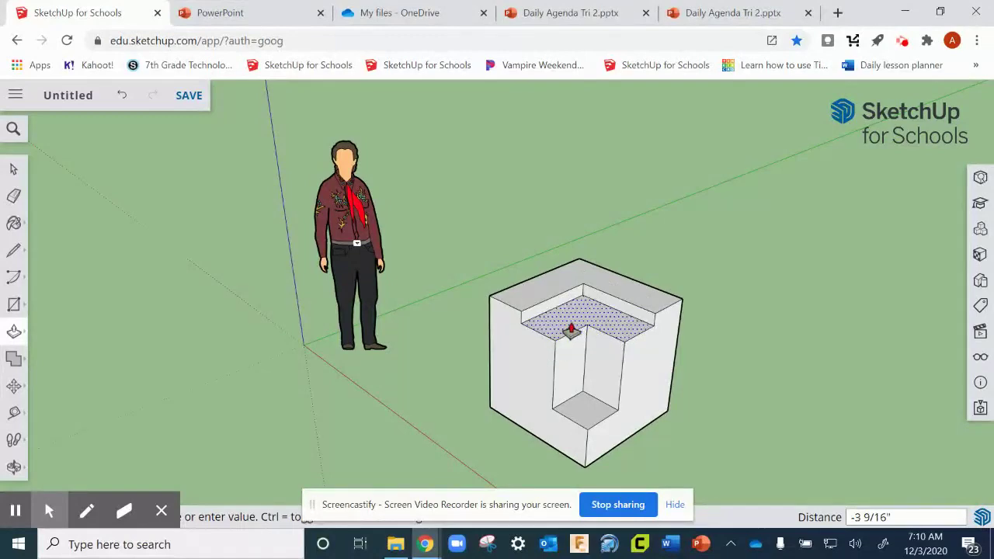
{"action": "key", "text": "Escape"}
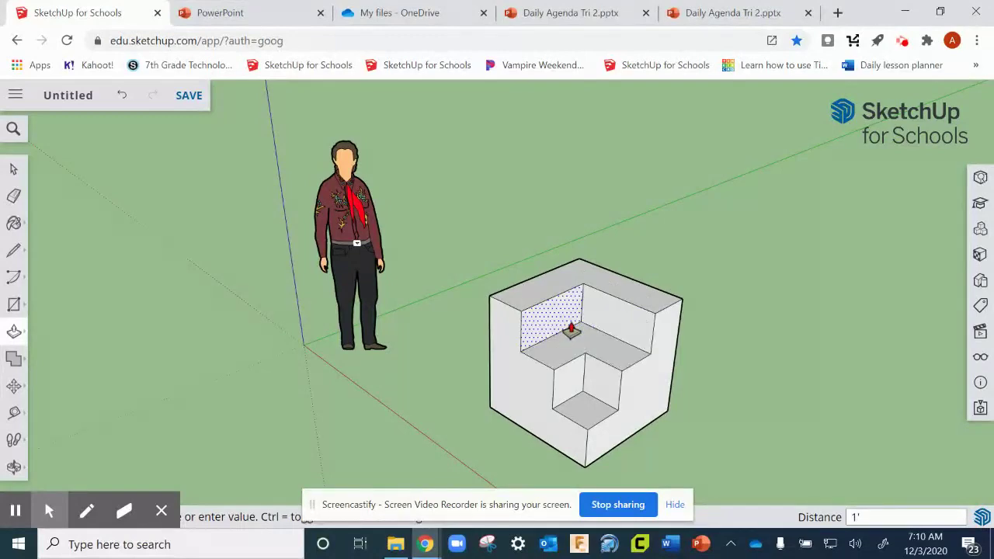
{"action": "key", "text": "w"}
{"action": "left_click_drag", "start_coordinate": [835, 396], "coordinate": [896, 340]}
{"action": "key", "text": "p"}
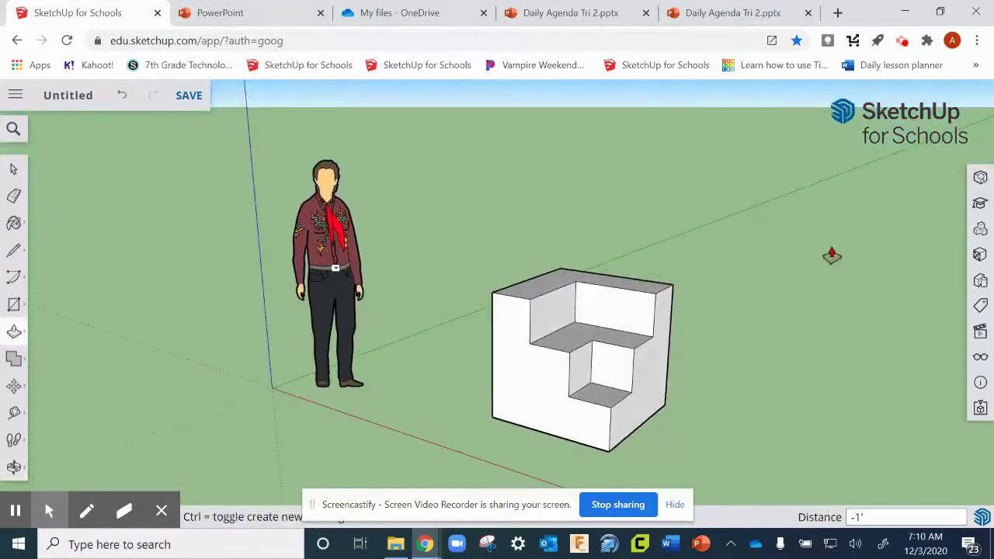
Pick the striped corrugated metal material and paint the cube's left and right faces.
{"action": "left_click", "coordinate": [980, 255]}
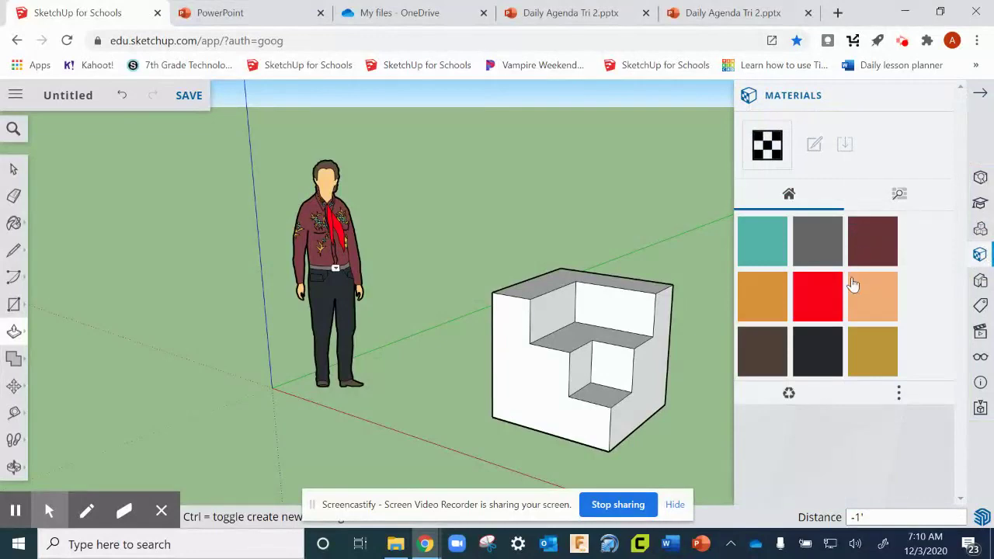
{"action": "left_click", "coordinate": [898, 195]}
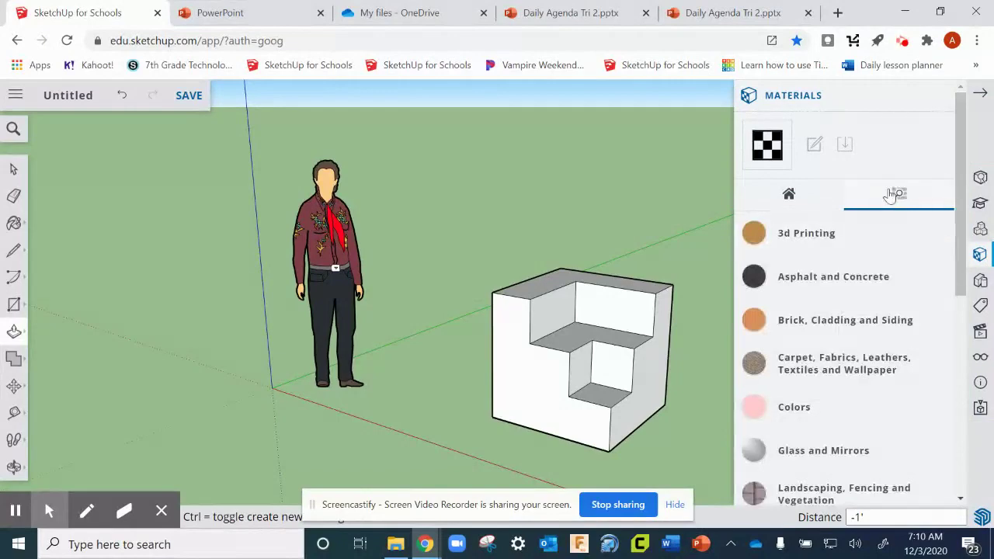
{"action": "scroll", "coordinate": [898, 259], "scroll_direction": "down", "scroll_amount": 2}
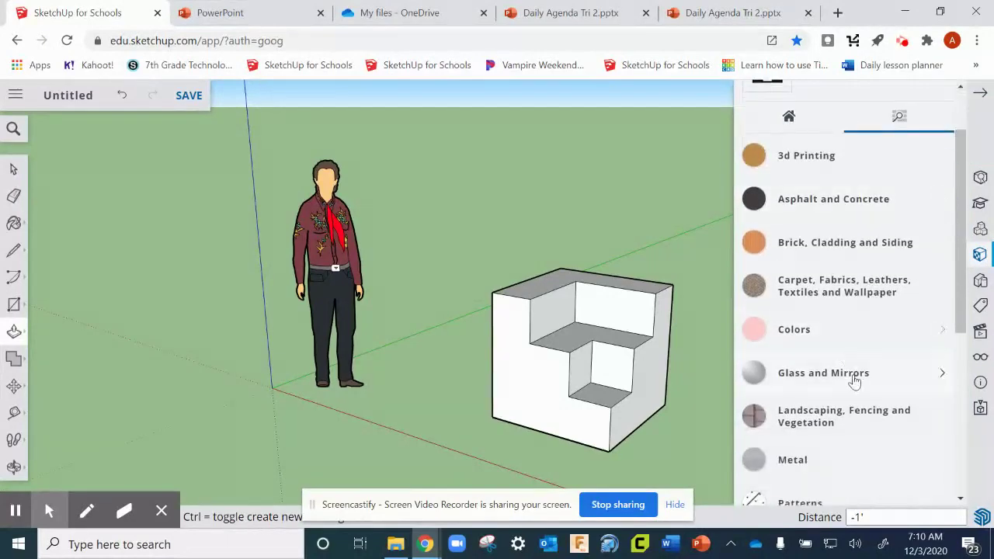
{"action": "scroll", "coordinate": [839, 416], "scroll_direction": "down", "scroll_amount": 2}
{"action": "left_click", "coordinate": [803, 381]}
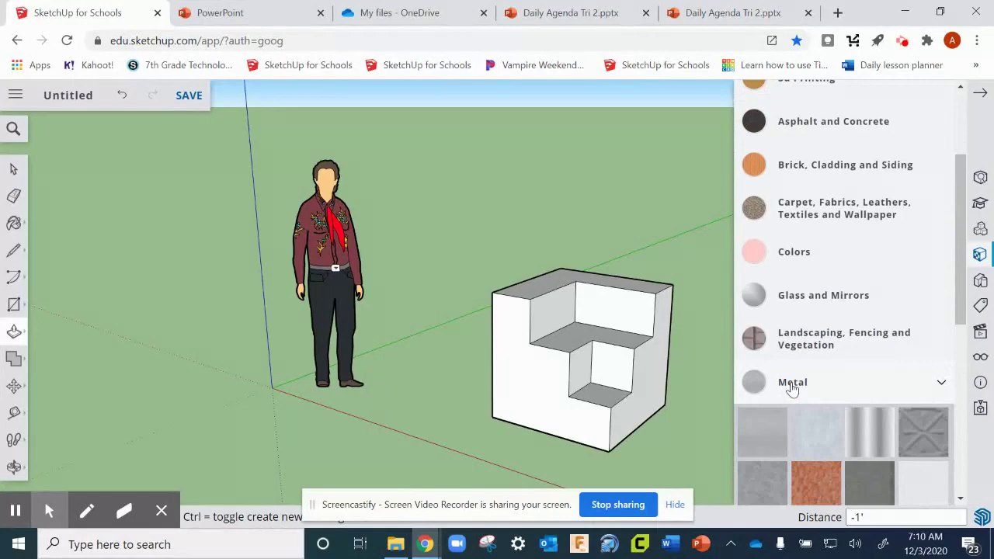
{"action": "left_click", "coordinate": [885, 436]}
{"action": "left_click", "coordinate": [550, 371]}
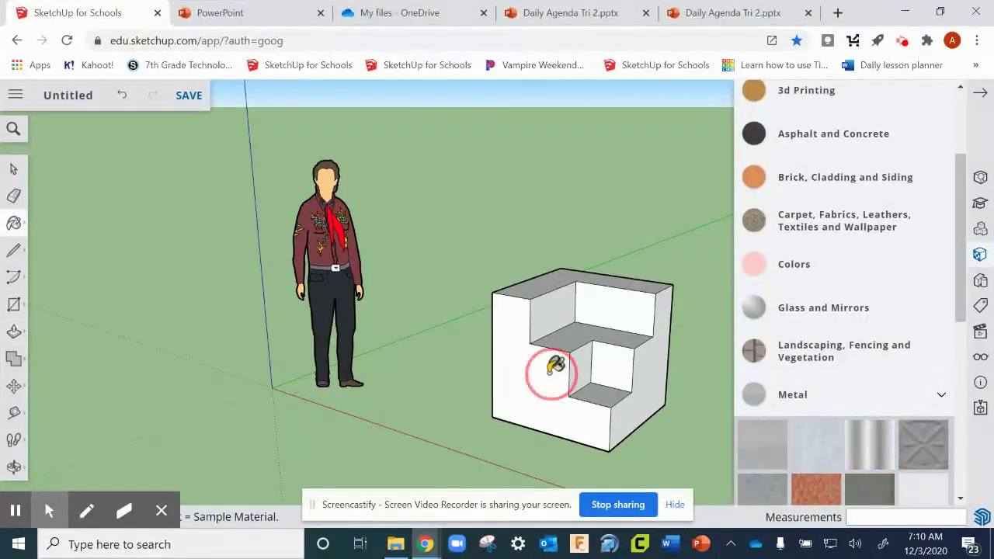
{"action": "left_click", "coordinate": [649, 375]}
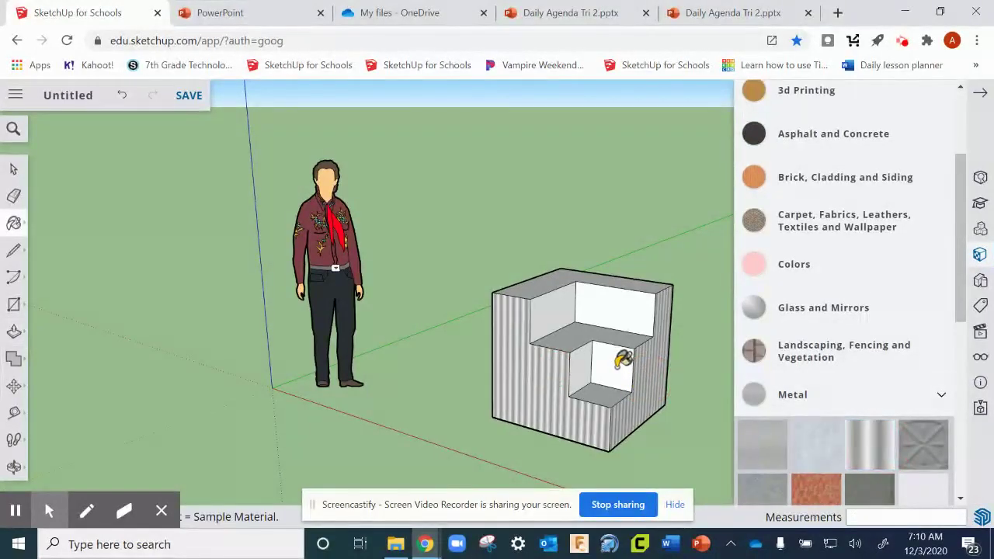
Paint the inner step faces, the remaining side face and the bottom with corrugated metal.
{"action": "mouse_move", "coordinate": [673, 353]}
{"action": "middle_mouse_down"}
{"action": "mouse_move", "coordinate": [606, 407]}
{"action": "mouse_move", "coordinate": [491, 408]}
{"action": "middle_mouse_up"}
{"action": "left_click", "coordinate": [533, 390]}
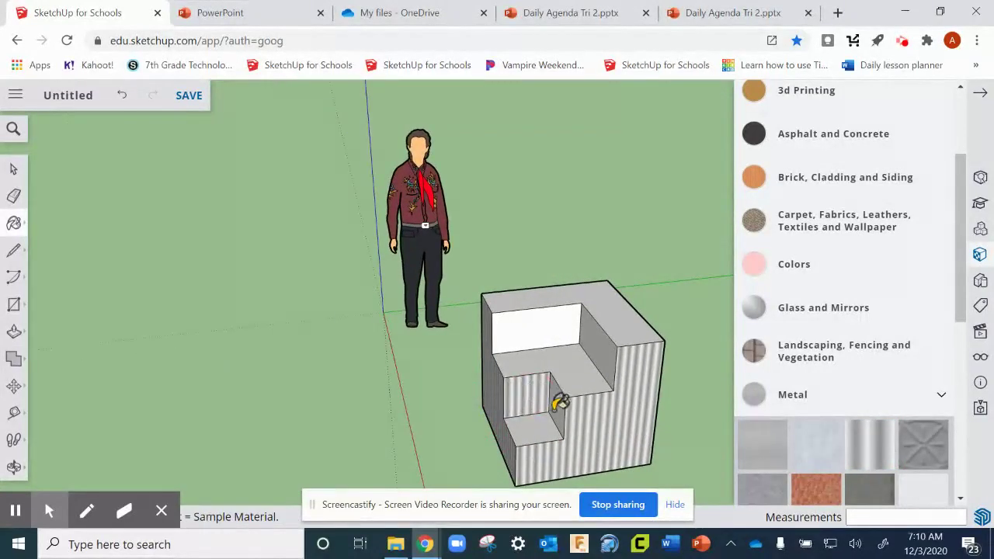
{"action": "left_click", "coordinate": [556, 408]}
{"action": "left_click", "coordinate": [543, 327]}
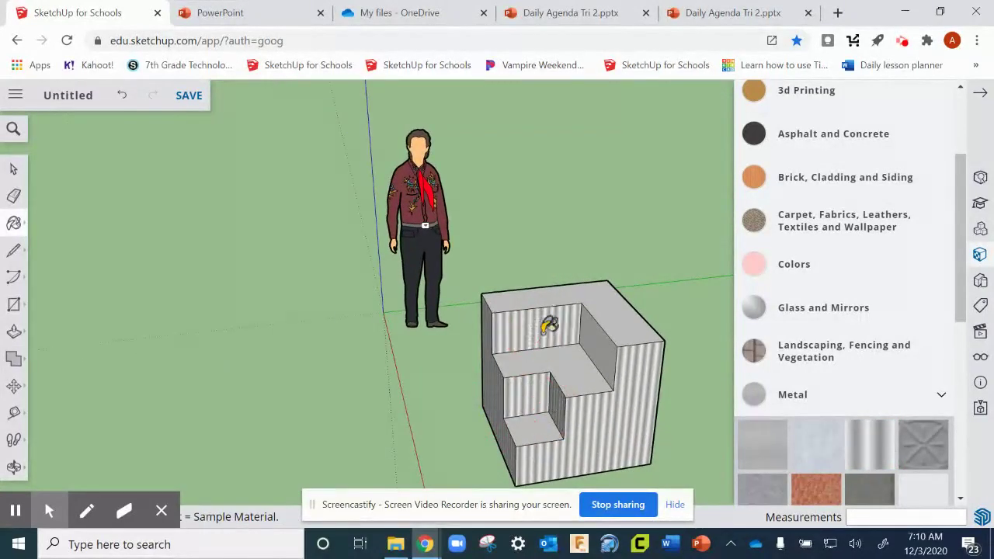
{"action": "left_click", "coordinate": [603, 339]}
{"action": "mouse_move", "coordinate": [628, 386]}
{"action": "middle_mouse_down"}
{"action": "mouse_move", "coordinate": [623, 414]}
{"action": "mouse_move", "coordinate": [706, 396]}
{"action": "mouse_move", "coordinate": [676, 388]}
{"action": "middle_mouse_up"}
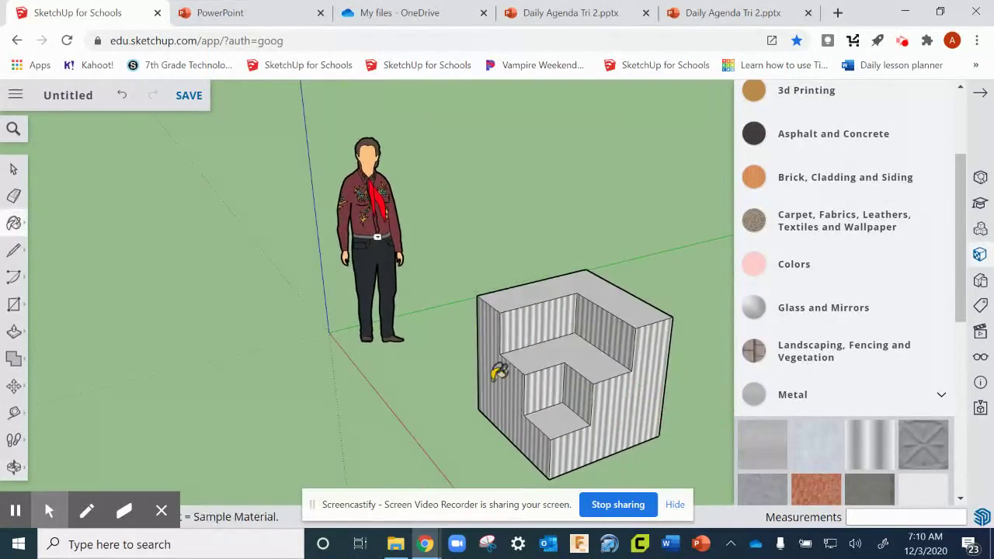
{"action": "mouse_move", "coordinate": [497, 370]}
{"action": "middle_mouse_down"}
{"action": "mouse_move", "coordinate": [523, 424]}
{"action": "mouse_move", "coordinate": [625, 435]}
{"action": "mouse_move", "coordinate": [577, 288]}
{"action": "middle_mouse_up"}
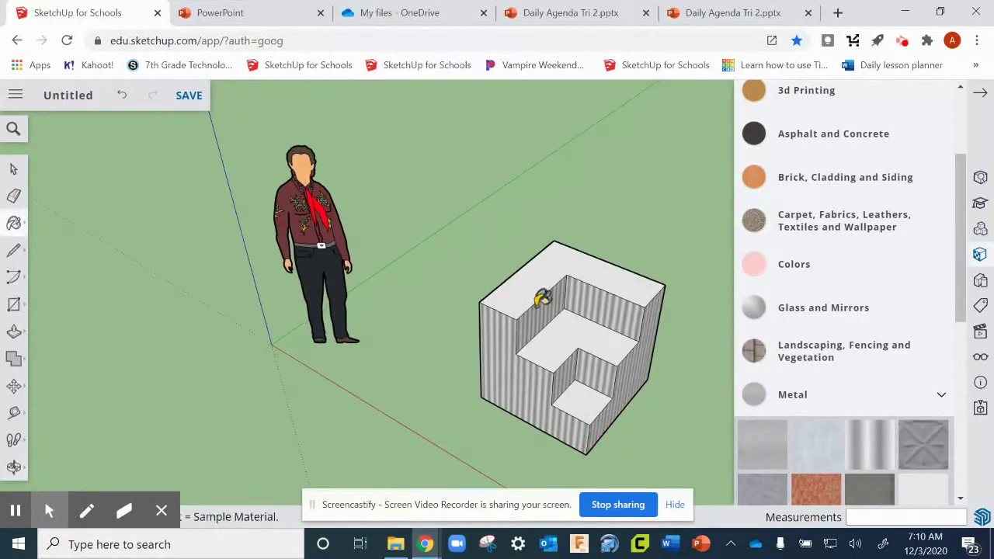
{"action": "mouse_move", "coordinate": [621, 381]}
{"action": "middle_mouse_down"}
{"action": "mouse_move", "coordinate": [517, 361]}
{"action": "mouse_move", "coordinate": [575, 400]}
{"action": "mouse_move", "coordinate": [389, 337]}
{"action": "mouse_move", "coordinate": [548, 359]}
{"action": "mouse_move", "coordinate": [594, 381]}
{"action": "mouse_move", "coordinate": [541, 340]}
{"action": "mouse_move", "coordinate": [492, 262]}
{"action": "mouse_move", "coordinate": [488, 359]}
{"action": "mouse_move", "coordinate": [583, 381]}
{"action": "mouse_move", "coordinate": [461, 275]}
{"action": "mouse_move", "coordinate": [432, 293]}
{"action": "mouse_move", "coordinate": [640, 427]}
{"action": "mouse_move", "coordinate": [382, 317]}
{"action": "mouse_move", "coordinate": [587, 377]}
{"action": "mouse_move", "coordinate": [598, 359]}
{"action": "middle_mouse_up"}
{"action": "left_click", "coordinate": [537, 348]}
{"action": "left_click", "coordinate": [450, 358]}
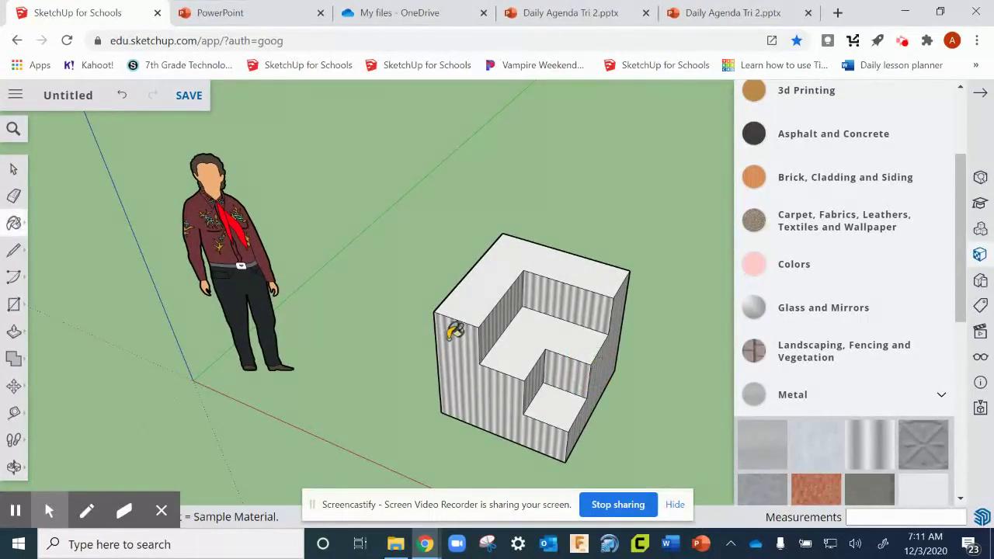
Add a 3' dimension along the cube's front bottom edge.
{"action": "left_click", "coordinate": [14, 417]}
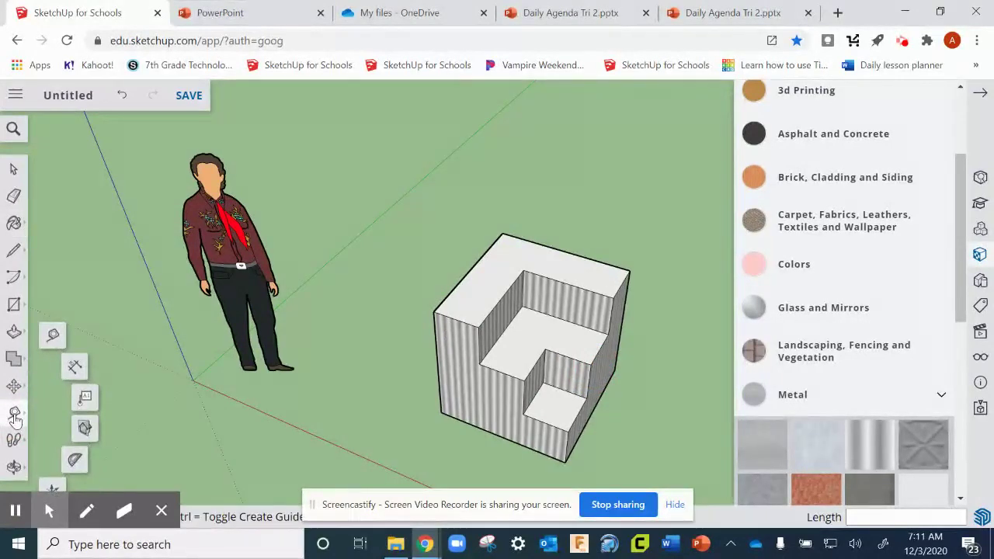
{"action": "left_click", "coordinate": [73, 368]}
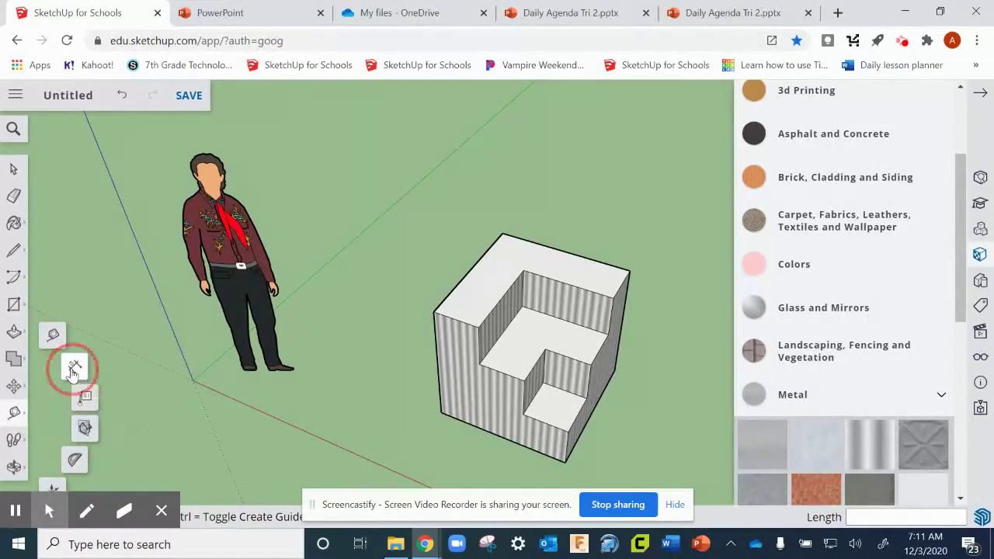
{"action": "left_click", "coordinate": [441, 413]}
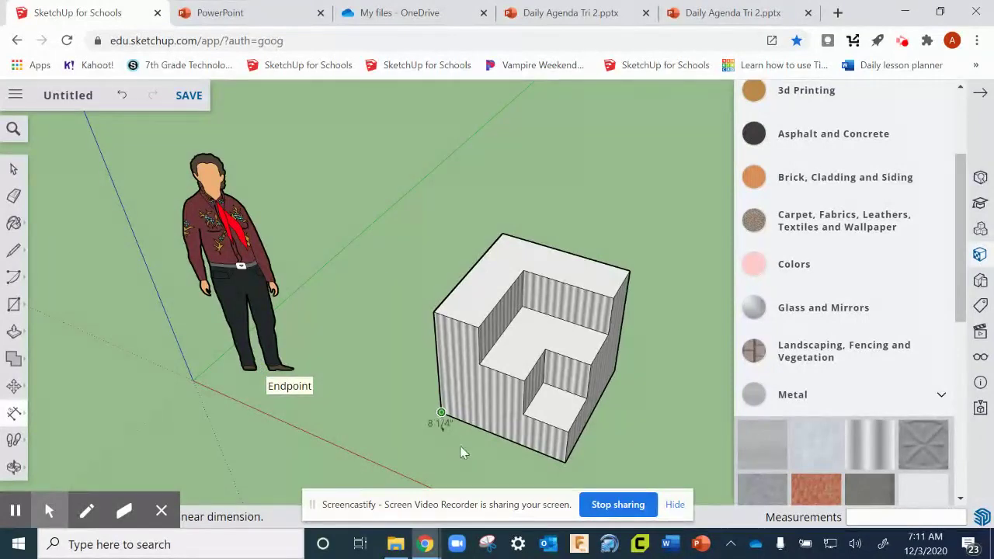
{"action": "left_click", "coordinate": [564, 463]}
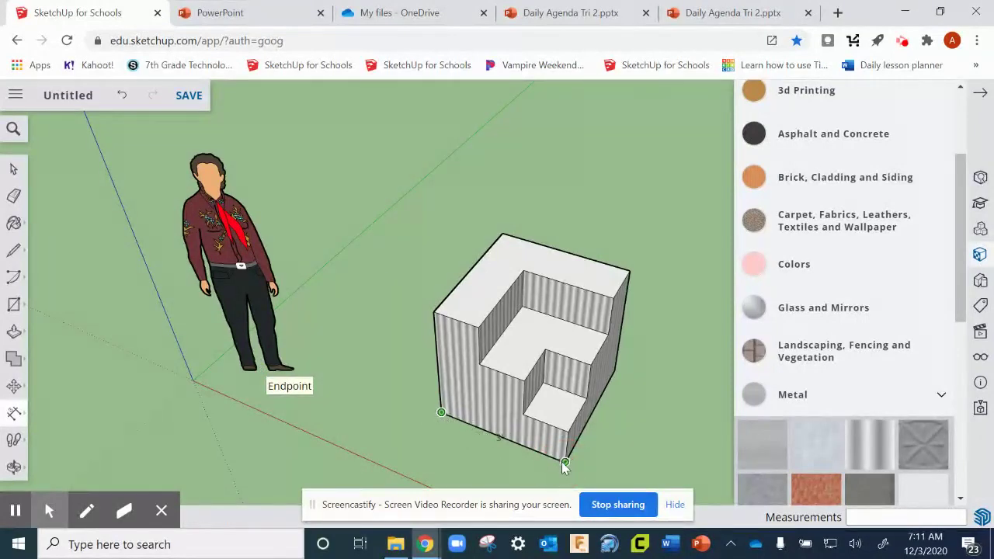
{"action": "left_click", "coordinate": [565, 463]}
{"action": "left_click", "coordinate": [502, 455]}
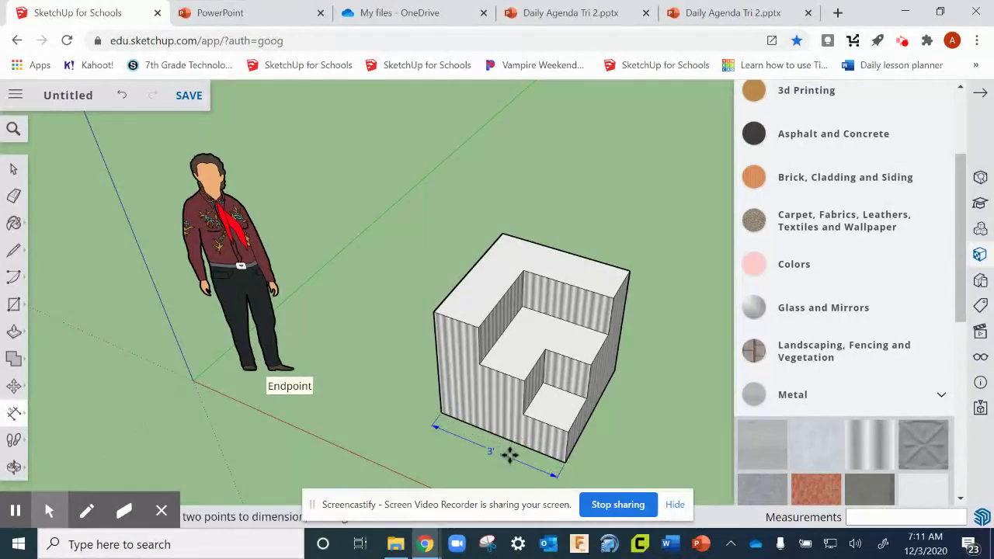
Add a 3' height dimension on the left edge and undo the extra right-edge dimension.
{"action": "left_click", "coordinate": [433, 312]}
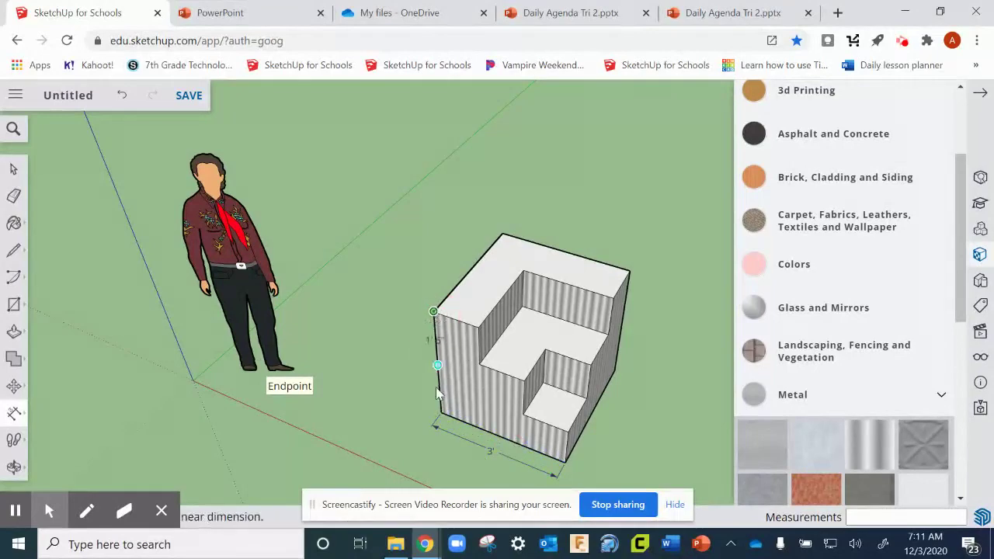
{"action": "left_click", "coordinate": [434, 405]}
{"action": "left_click", "coordinate": [423, 405]}
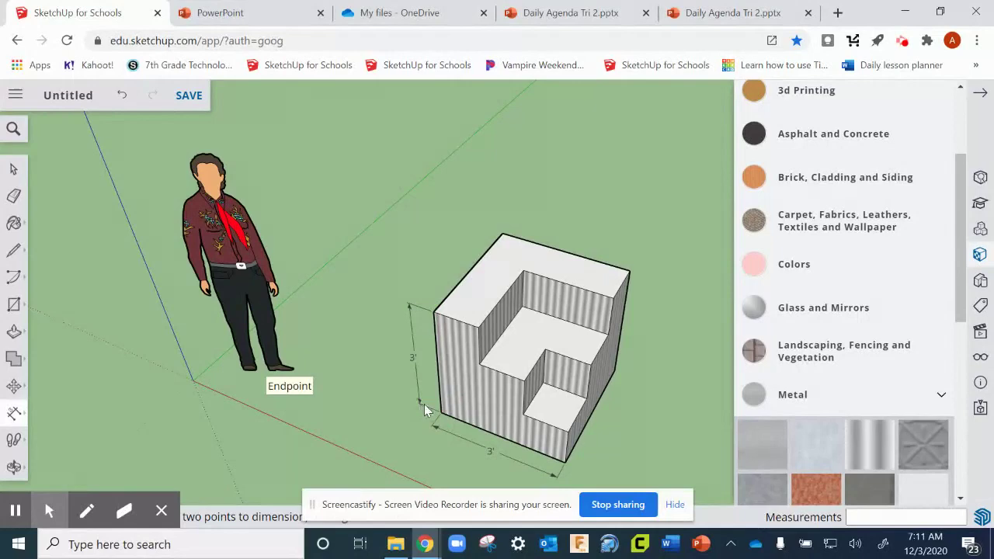
{"action": "left_click", "coordinate": [632, 274]}
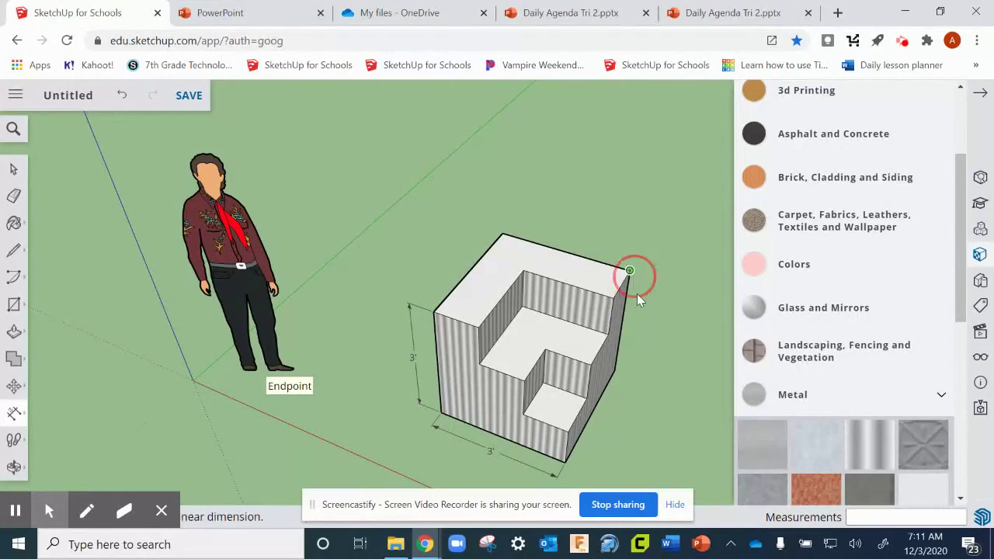
{"action": "left_click", "coordinate": [615, 375]}
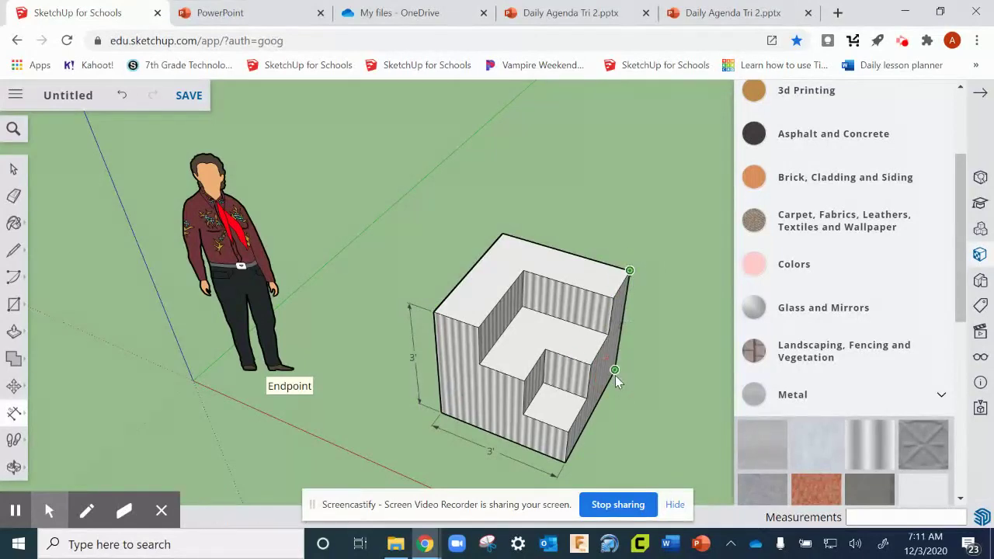
{"action": "left_click", "coordinate": [643, 375]}
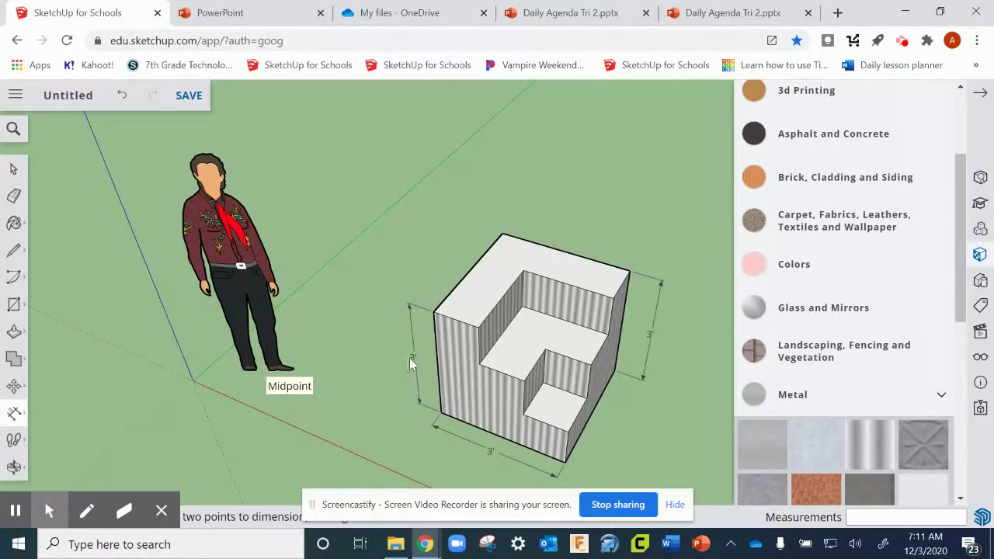
{"action": "middle_click_drag", "start_coordinate": [651, 345], "coordinate": [613, 294]}
{"action": "left_click", "coordinate": [121, 95]}
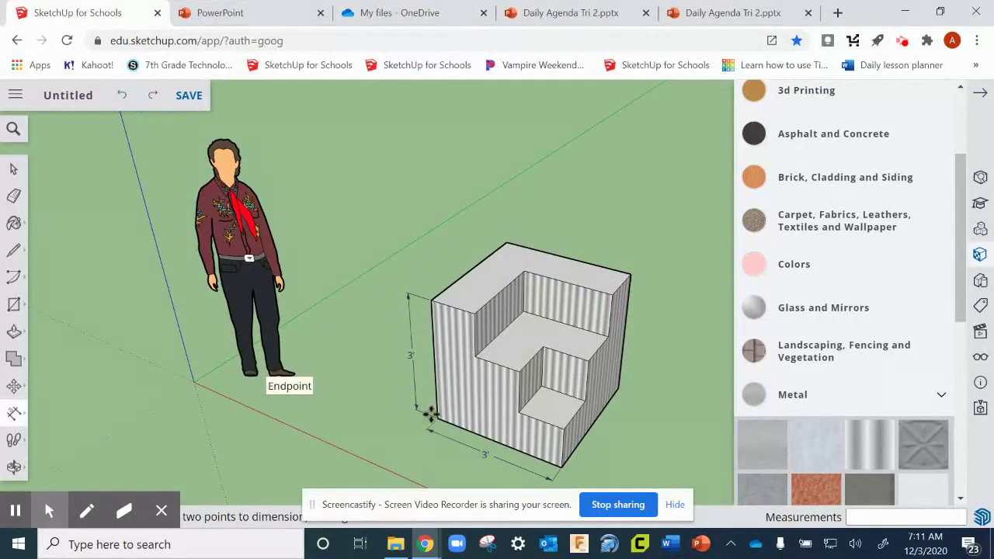
Dimension the right bottom edge at 3' and the lower step height at 1'.
{"action": "left_click", "coordinate": [562, 467]}
{"action": "left_click", "coordinate": [619, 389]}
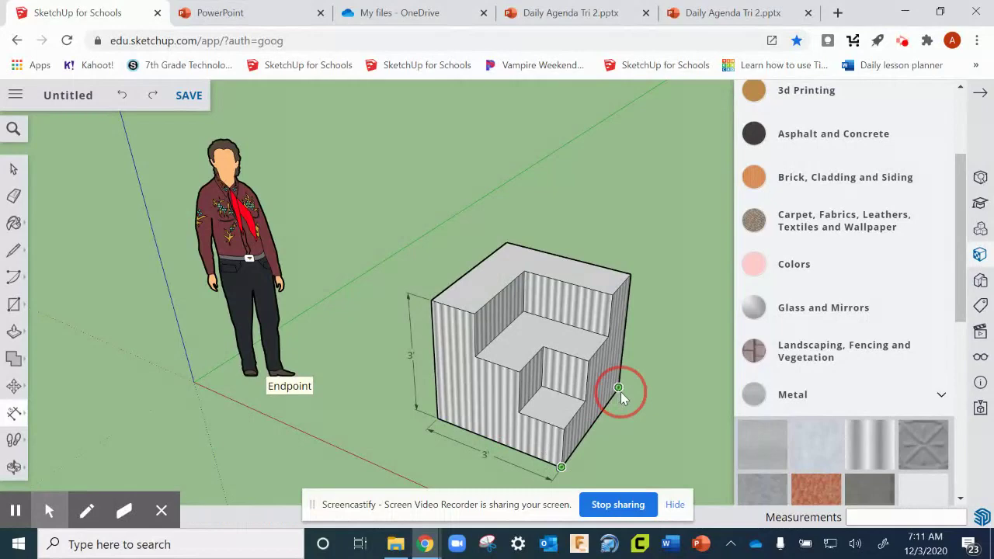
{"action": "left_click", "coordinate": [635, 417]}
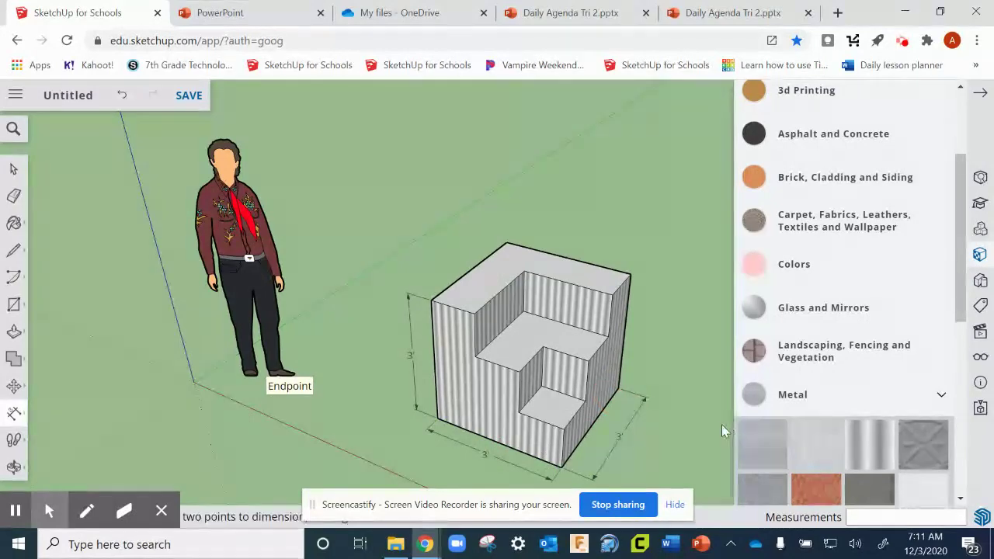
{"action": "left_click", "coordinate": [588, 362]}
{"action": "left_click", "coordinate": [585, 401]}
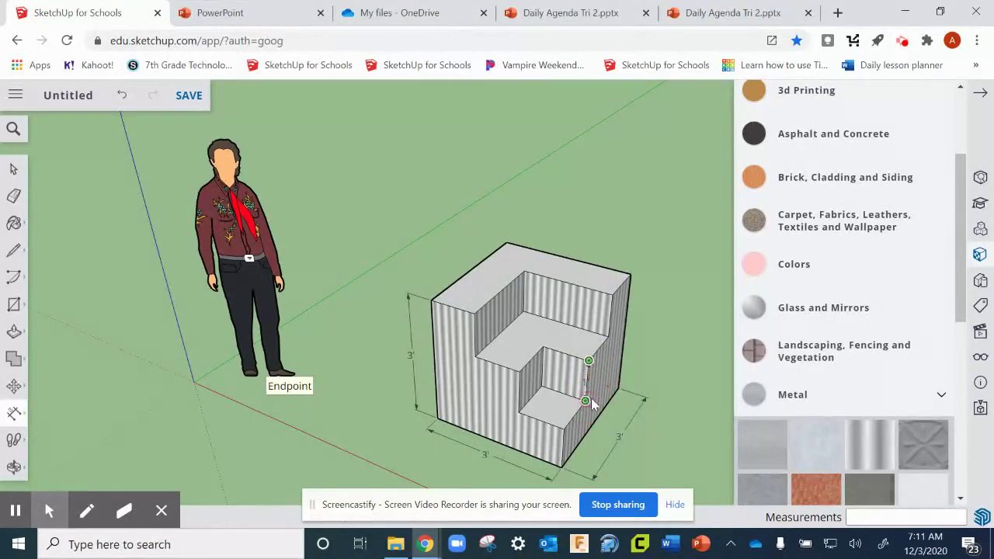
{"action": "left_click", "coordinate": [630, 415]}
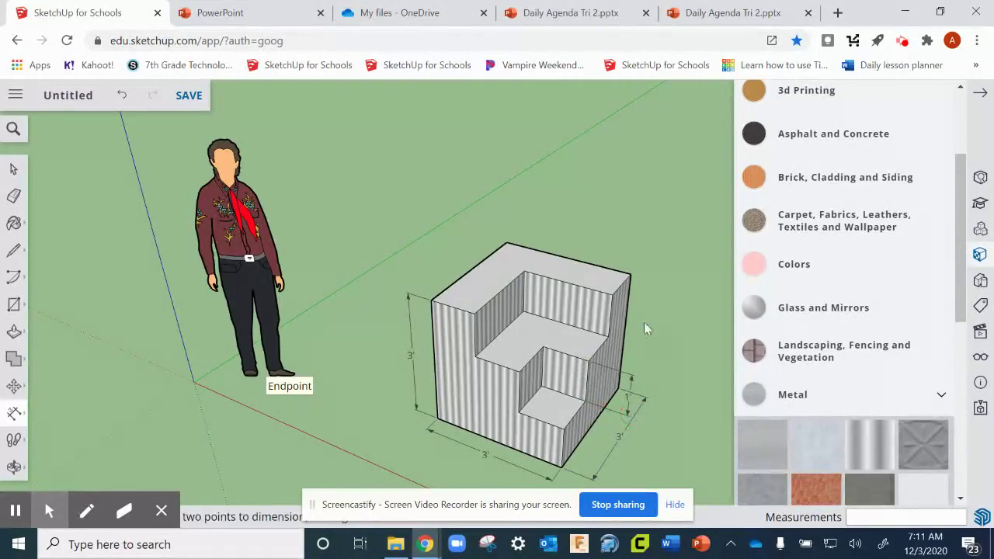
Add the 1' upper step height, 1' step depth and 2' top-edge dimensions.
{"action": "left_click", "coordinate": [612, 295]}
{"action": "left_click", "coordinate": [608, 336]}
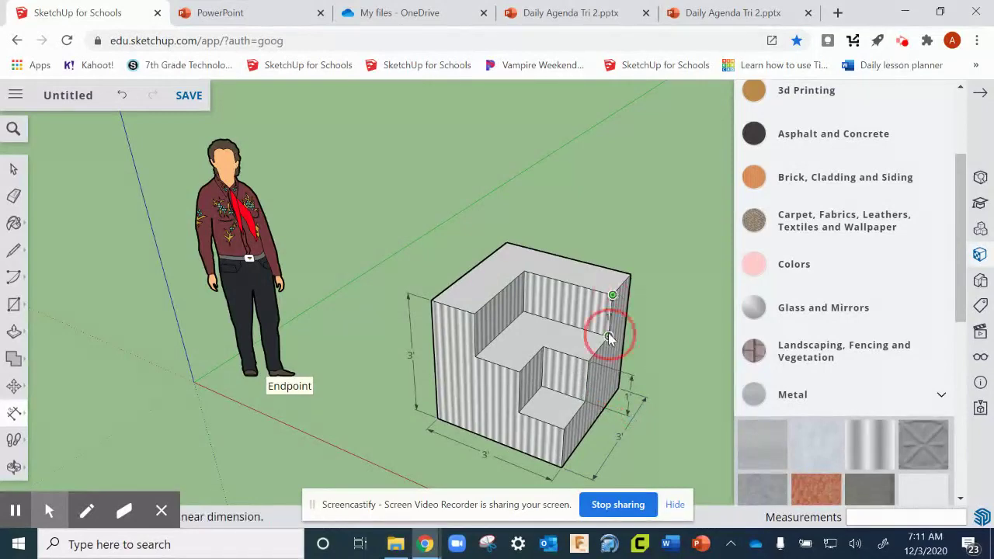
{"action": "left_click", "coordinate": [651, 346]}
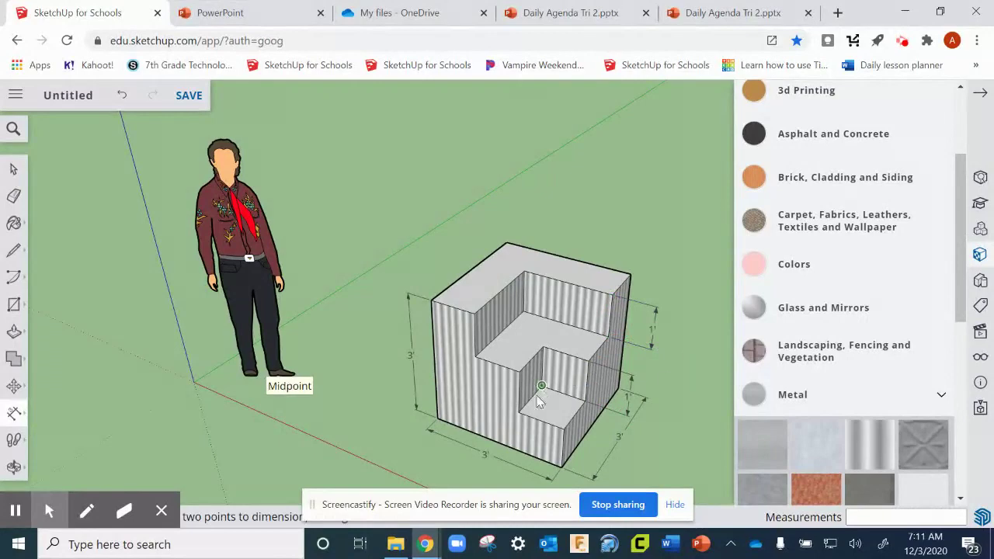
{"action": "left_click", "coordinate": [550, 435]}
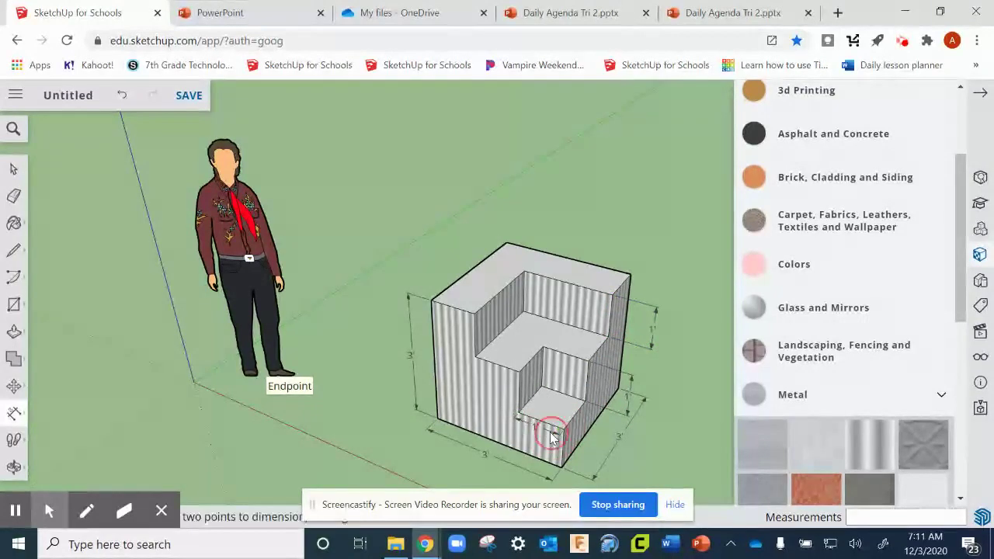
{"action": "left_click", "coordinate": [524, 272]}
{"action": "left_click", "coordinate": [612, 295]}
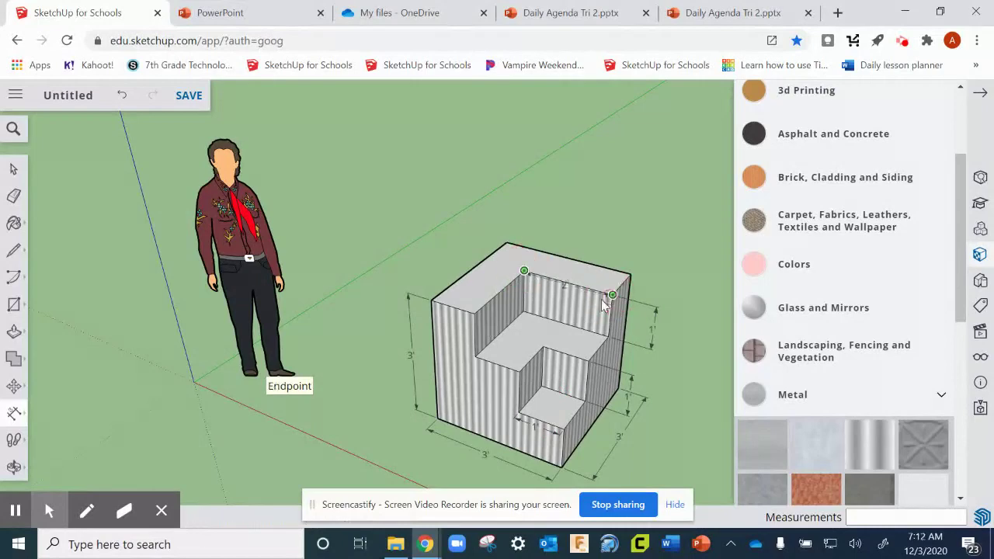
{"action": "left_click", "coordinate": [590, 303]}
{"action": "middle_click_drag", "start_coordinate": [579, 295], "coordinate": [555, 288]}
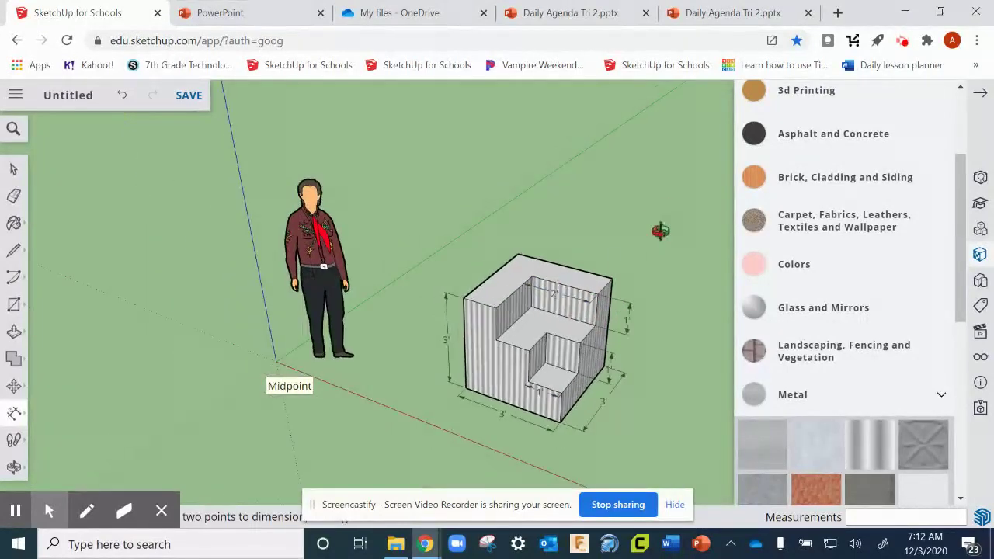
{"action": "mouse_move", "coordinate": [659, 231]}
{"action": "middle_mouse_down"}
{"action": "mouse_move", "coordinate": [675, 283]}
{"action": "mouse_move", "coordinate": [582, 201]}
{"action": "mouse_move", "coordinate": [477, 178]}
{"action": "mouse_move", "coordinate": [648, 155]}
{"action": "mouse_move", "coordinate": [671, 217]}
{"action": "middle_mouse_up"}
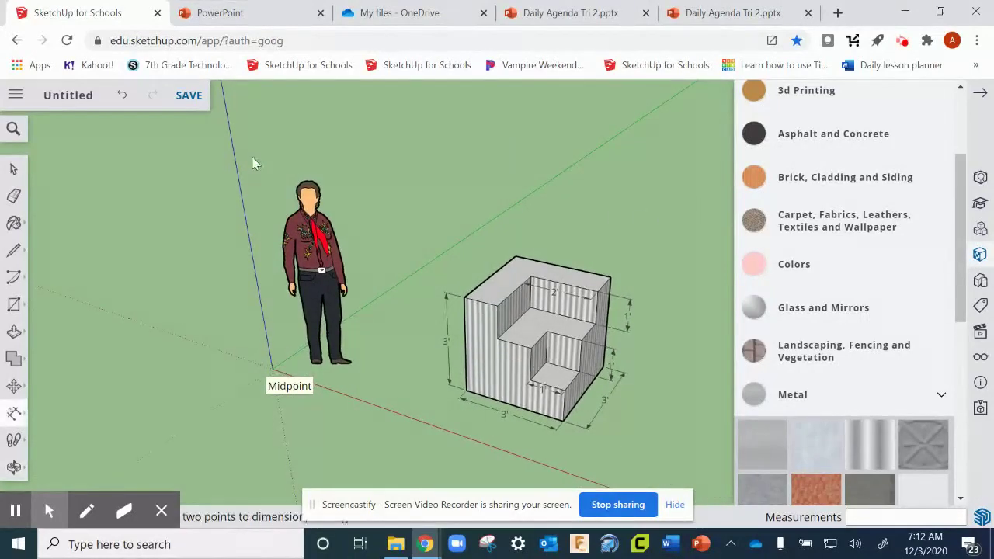
Rename the untitled model to 'Mr. Z Logo'.
{"action": "left_click", "coordinate": [76, 101]}
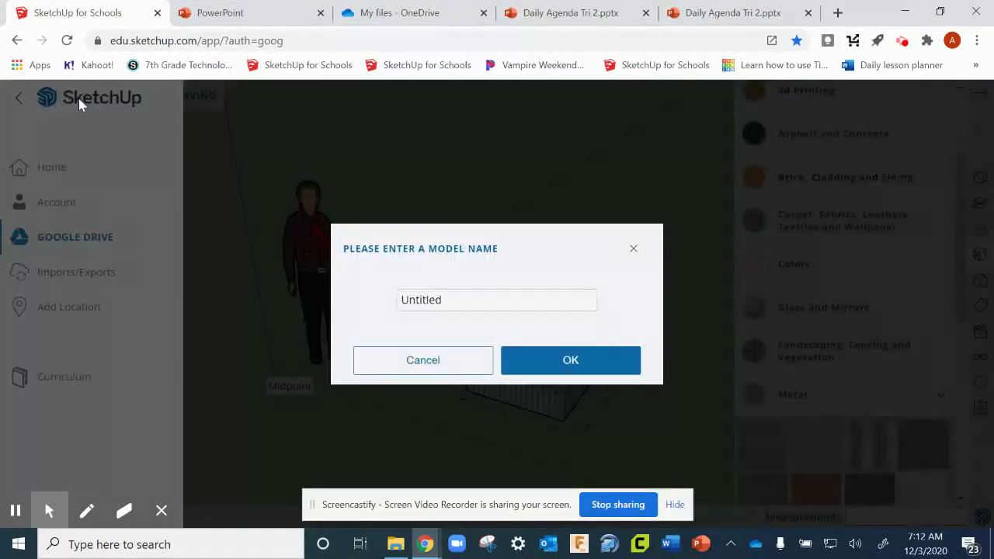
{"action": "left_click", "coordinate": [451, 302]}
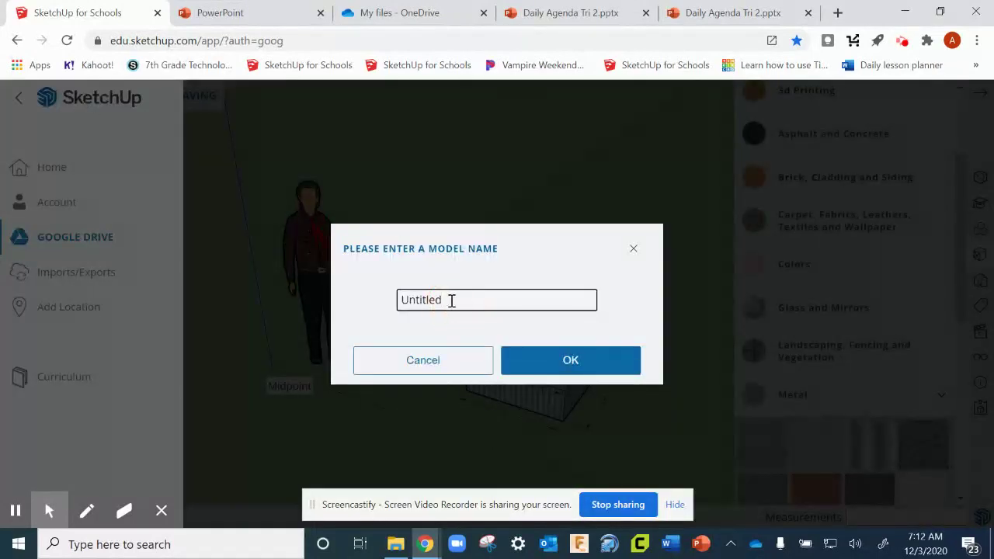
{"action": "key", "text": "BackSpace"}
{"action": "key", "text": "BackSpace"}
{"action": "type", "text": "Mr."}
{"action": "left_click", "coordinate": [571, 358]}
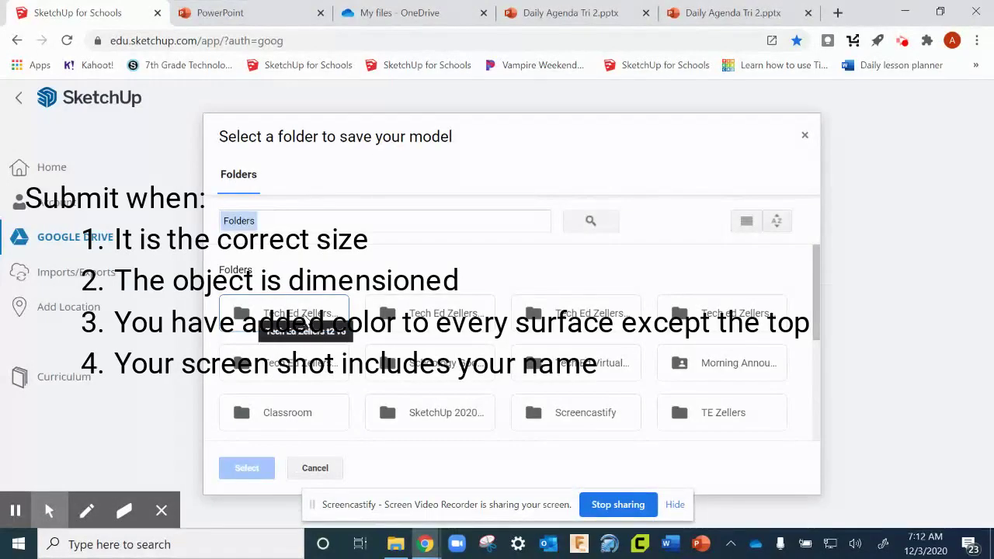
Save the model into the chosen Google Drive folder.
{"action": "left_click", "coordinate": [299, 318]}
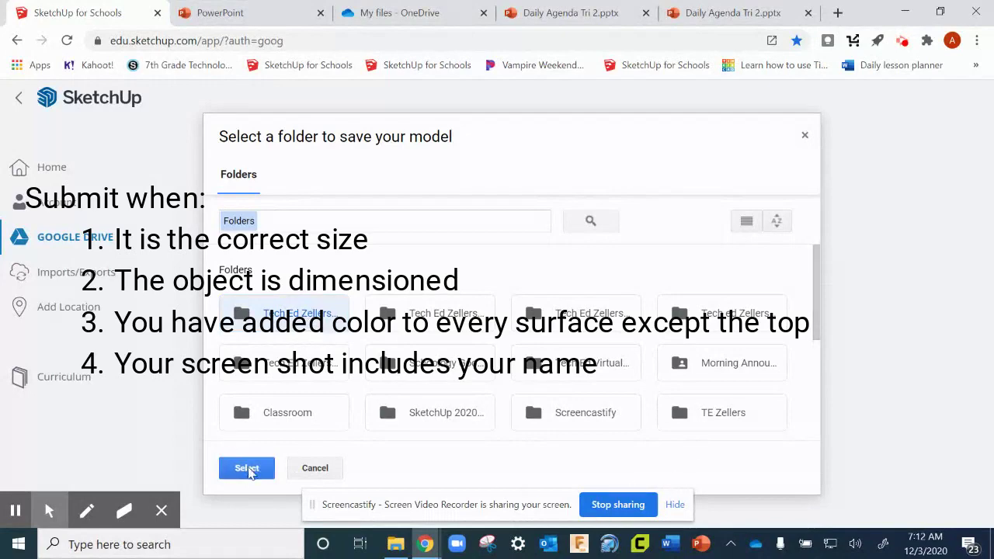
{"action": "left_click", "coordinate": [247, 469]}
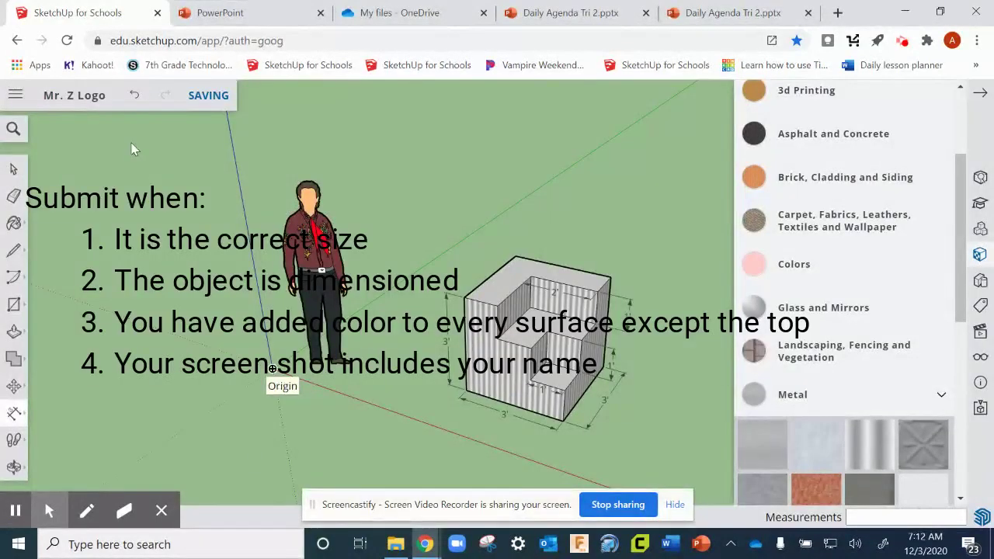
{"action": "scroll", "coordinate": [667, 376], "scroll_direction": "down", "scroll_amount": 1}
{"action": "scroll", "coordinate": [666, 377], "scroll_direction": "up", "scroll_amount": 3}
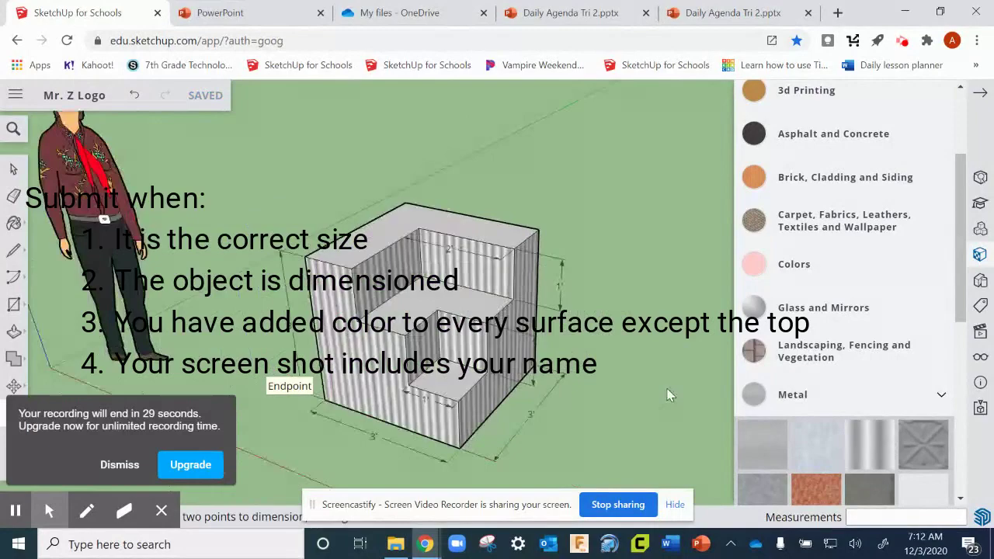
{"action": "scroll", "coordinate": [669, 394], "scroll_direction": "up", "scroll_amount": 2}
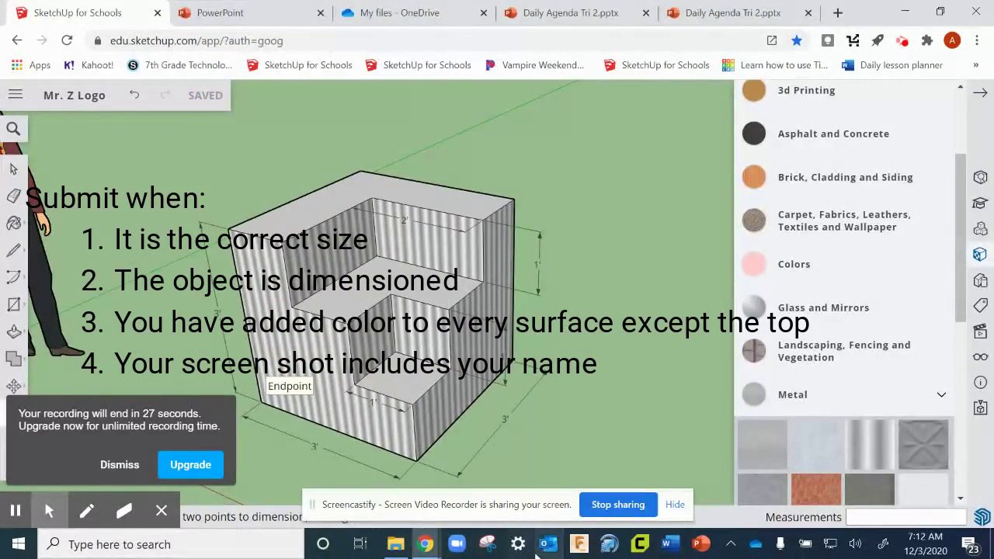
Capture a Snipping Tool screenshot of the SketchUp model view.
{"action": "left_click", "coordinate": [489, 547]}
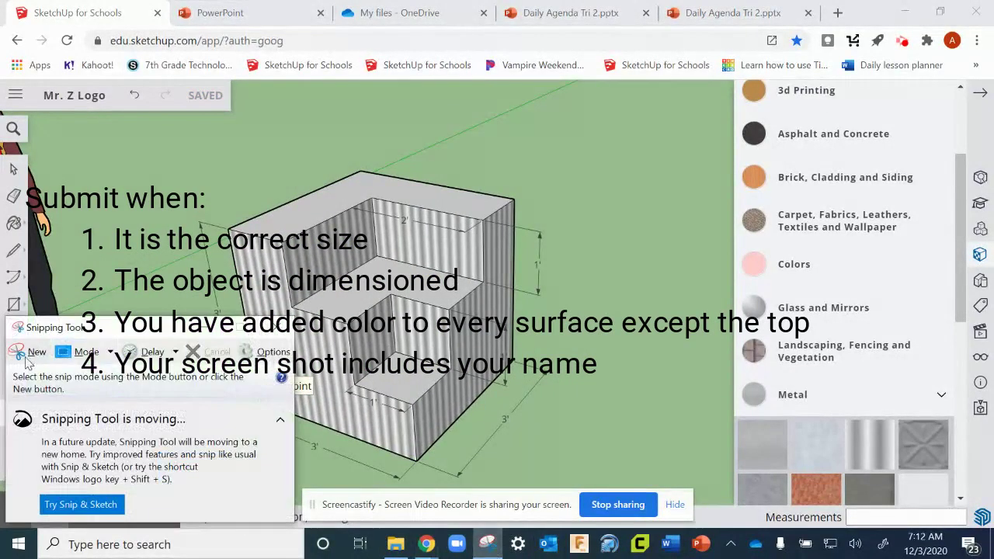
{"action": "left_click", "coordinate": [31, 352]}
{"action": "mouse_move", "coordinate": [15, 73]}
{"action": "left_mouse_down"}
{"action": "mouse_move", "coordinate": [304, 261]}
{"action": "mouse_move", "coordinate": [587, 388]}
{"action": "mouse_move", "coordinate": [611, 488]}
{"action": "left_mouse_up"}
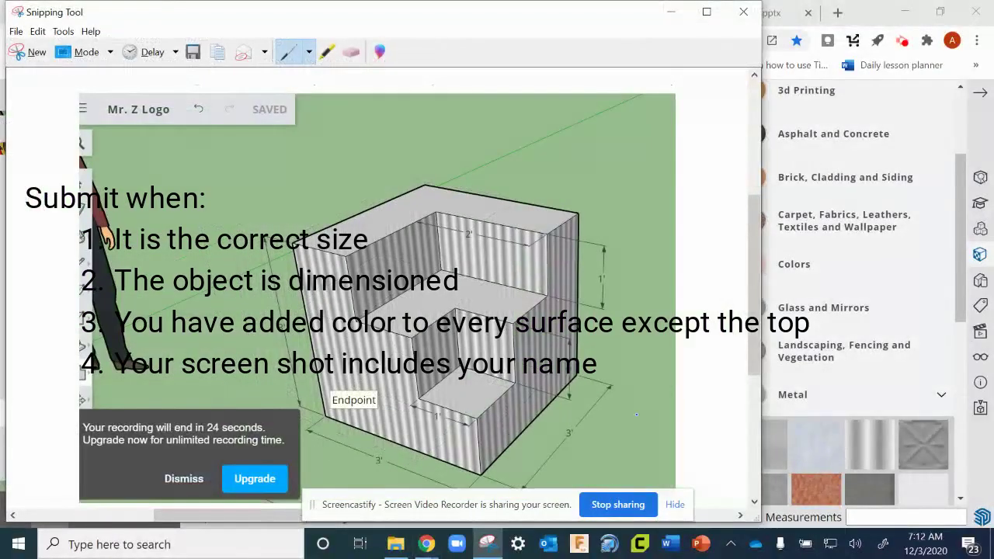